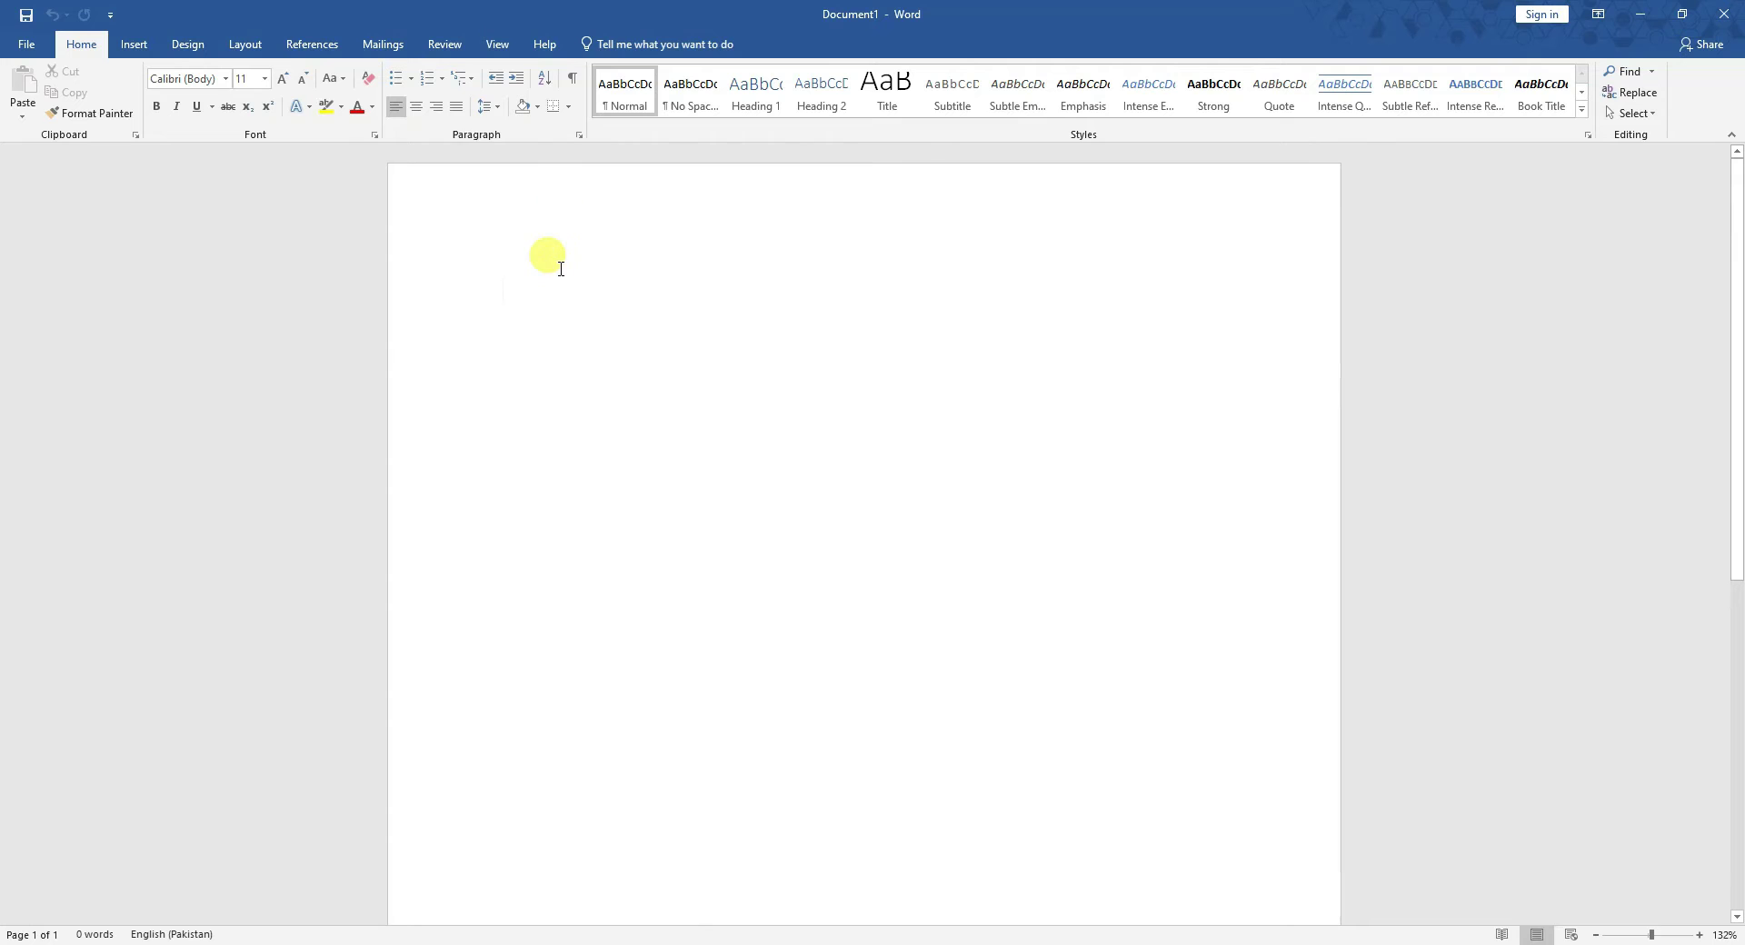
- Switch to the References tab on the ribbon of the blank document
click(305, 47)
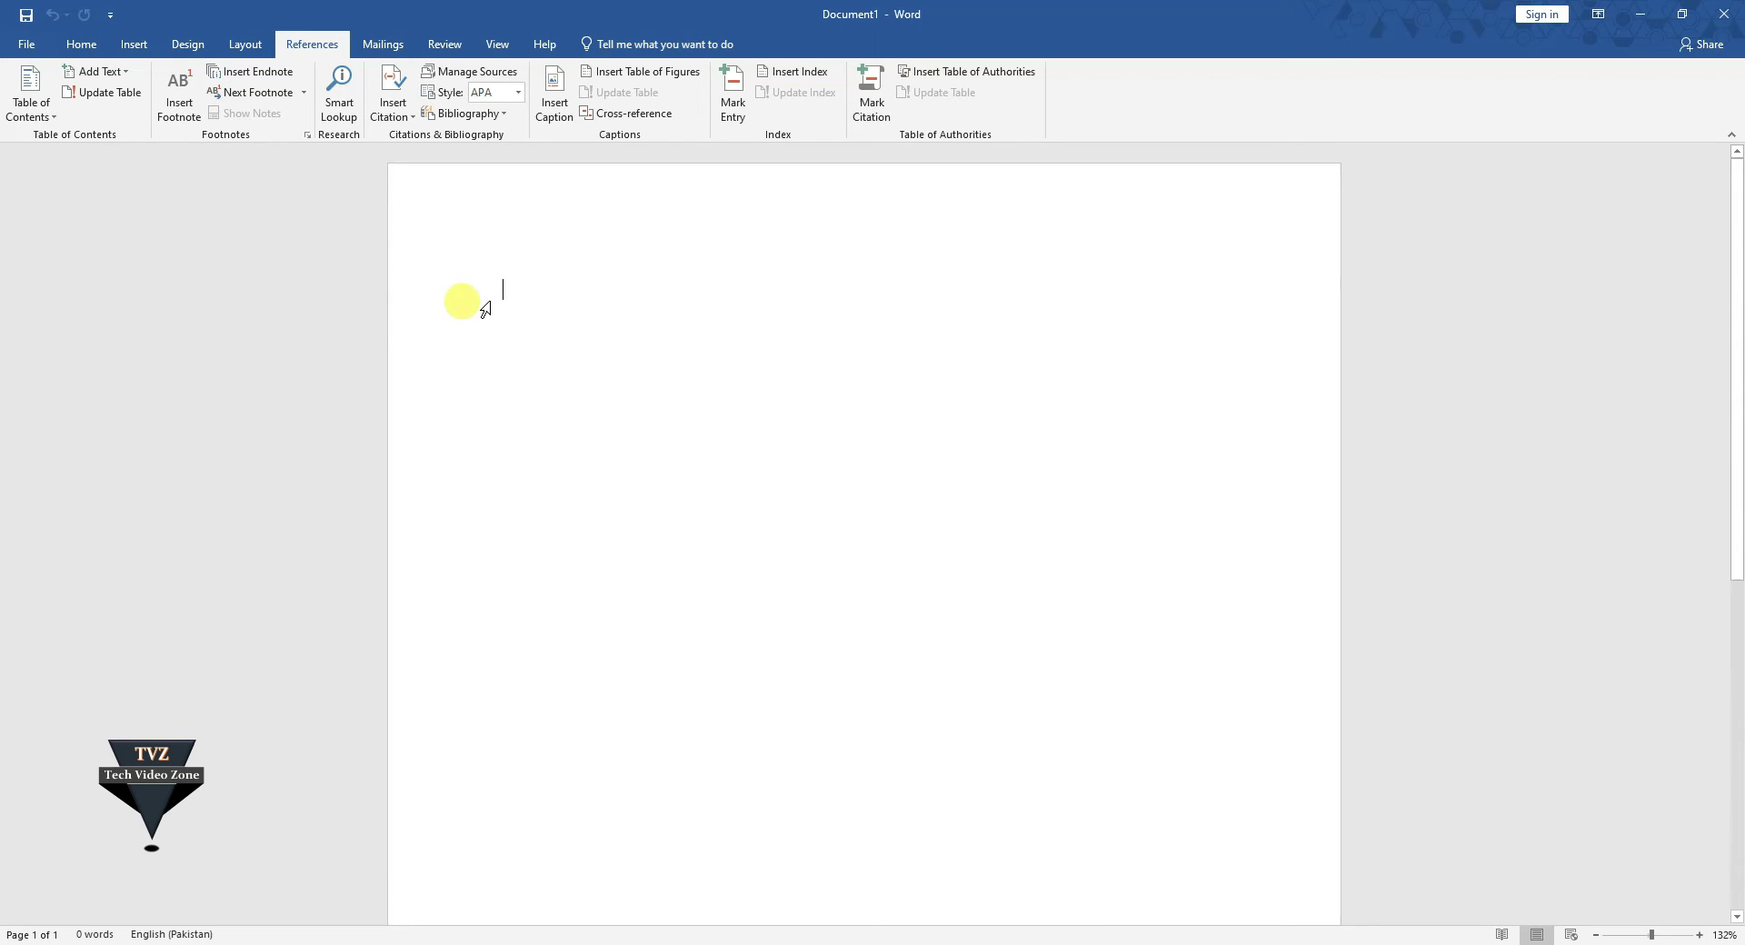
- Scroll through the blank pages and return to the References tab
scroll(508, 291, down, 5)
scroll(591, 345, up, 4)
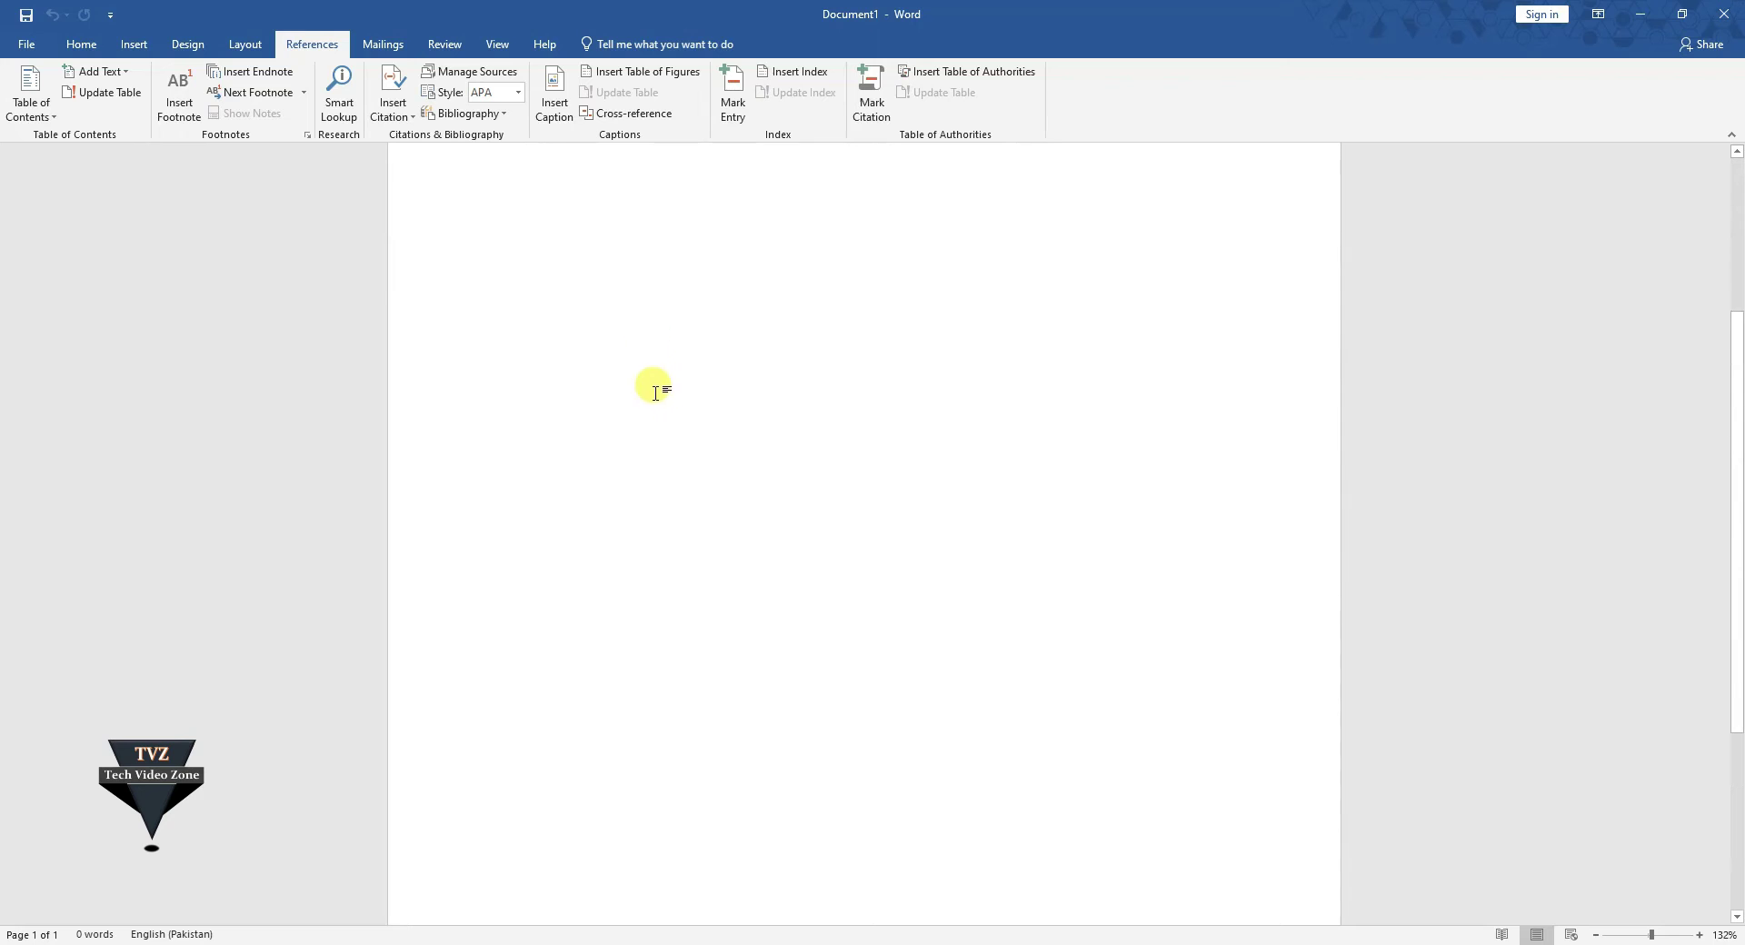
scroll(612, 382, up, 1)
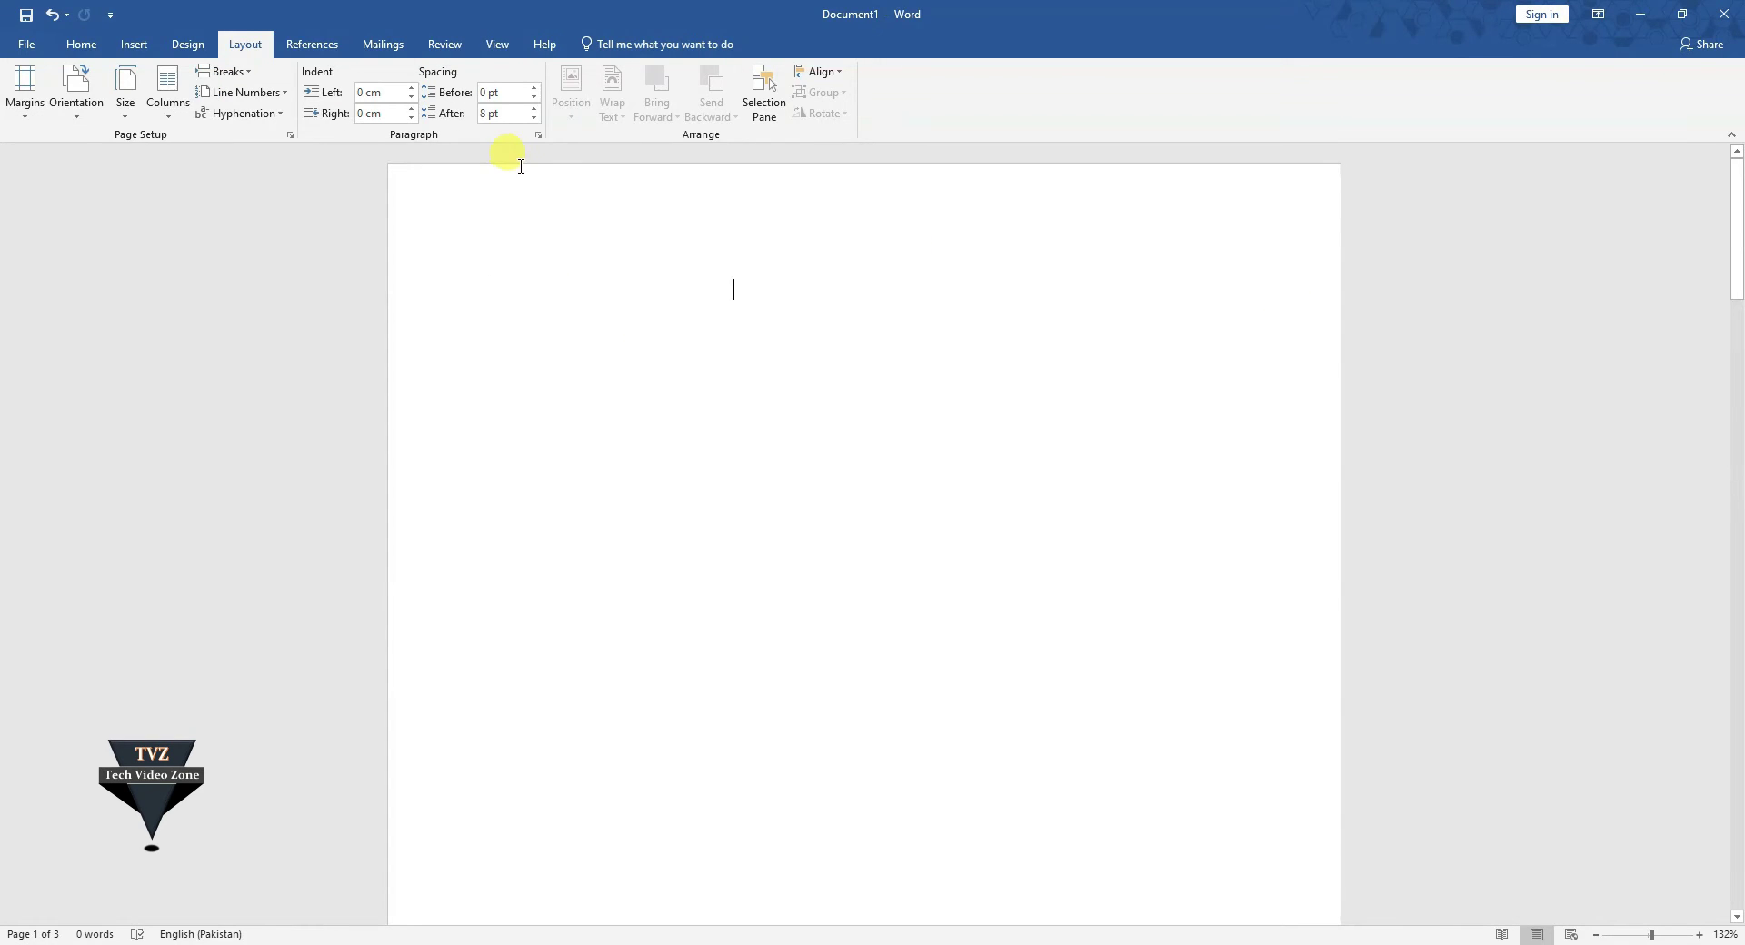
click(305, 44)
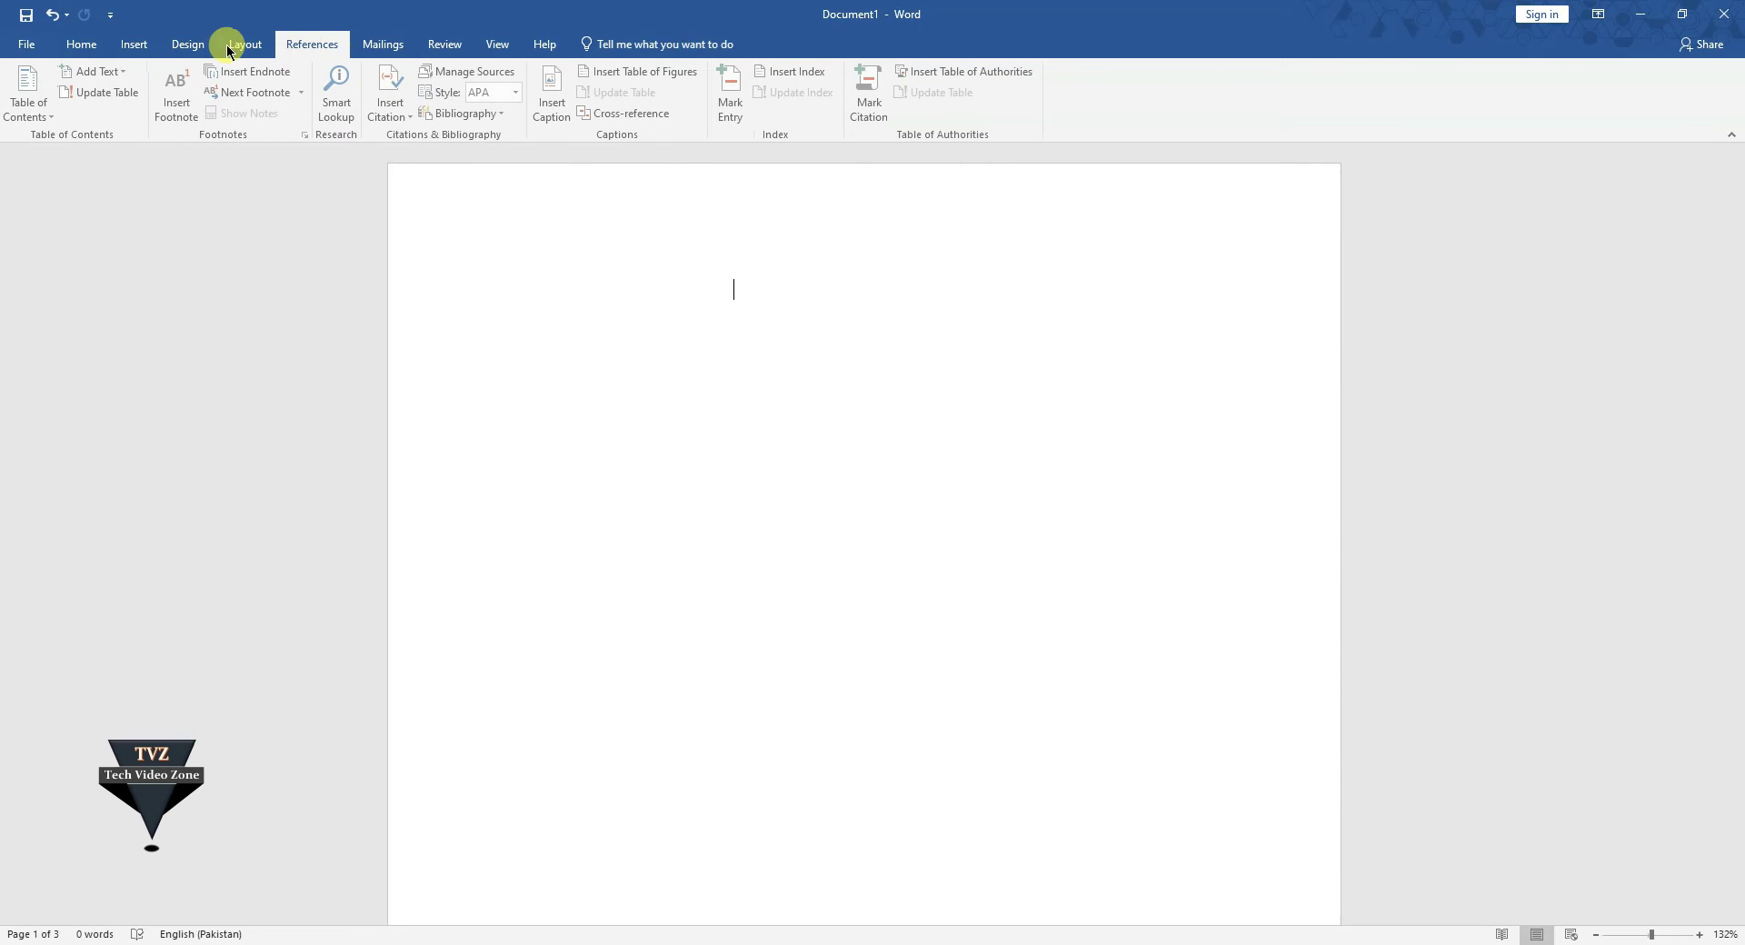
- Look at the File menu's new-document templates, then return to the document
click(26, 47)
click(68, 120)
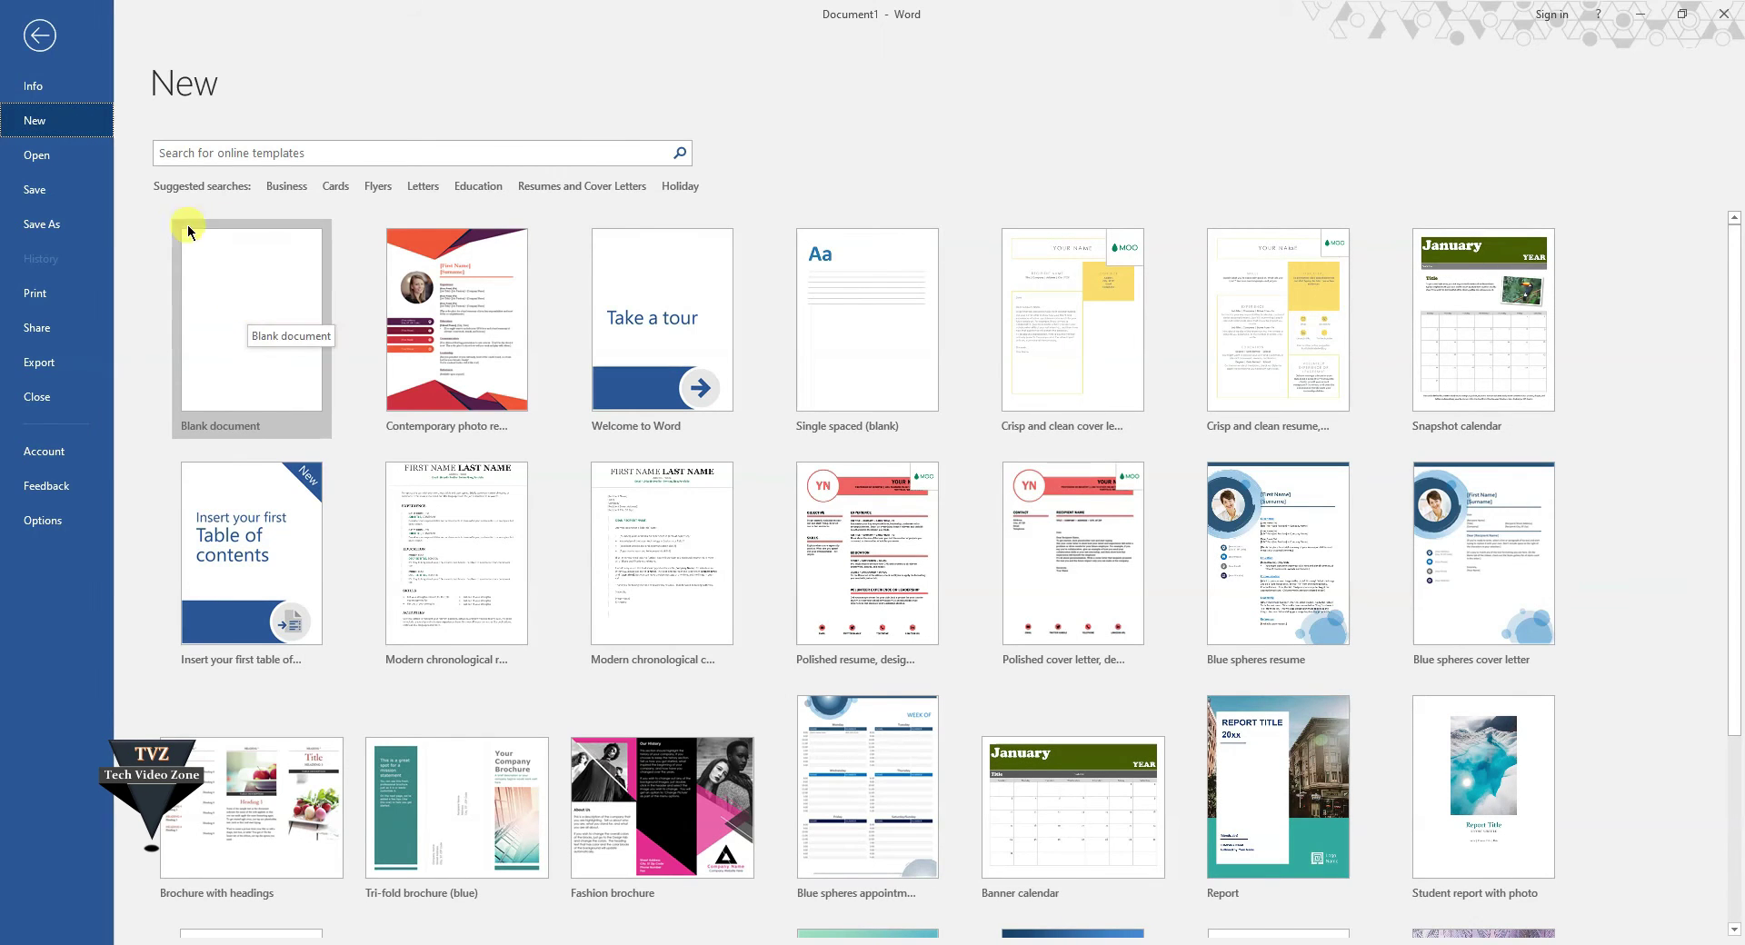
click(231, 293)
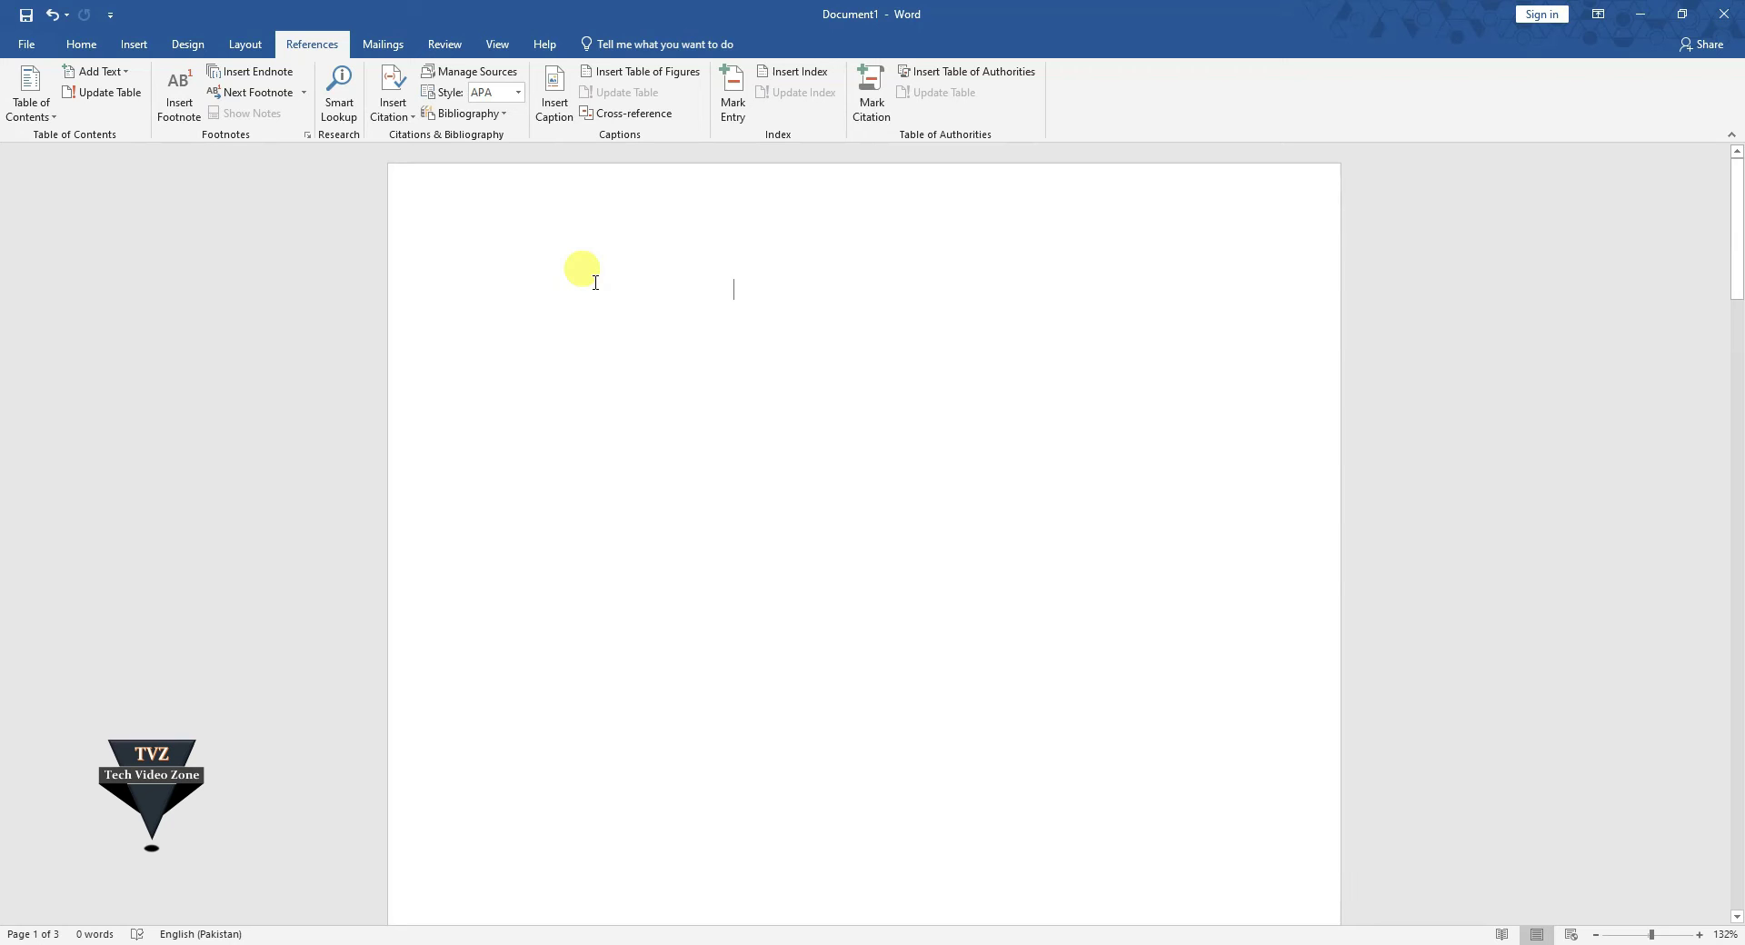
- Insert a Page break from the Layout tab's Breaks menu
click(244, 47)
click(224, 70)
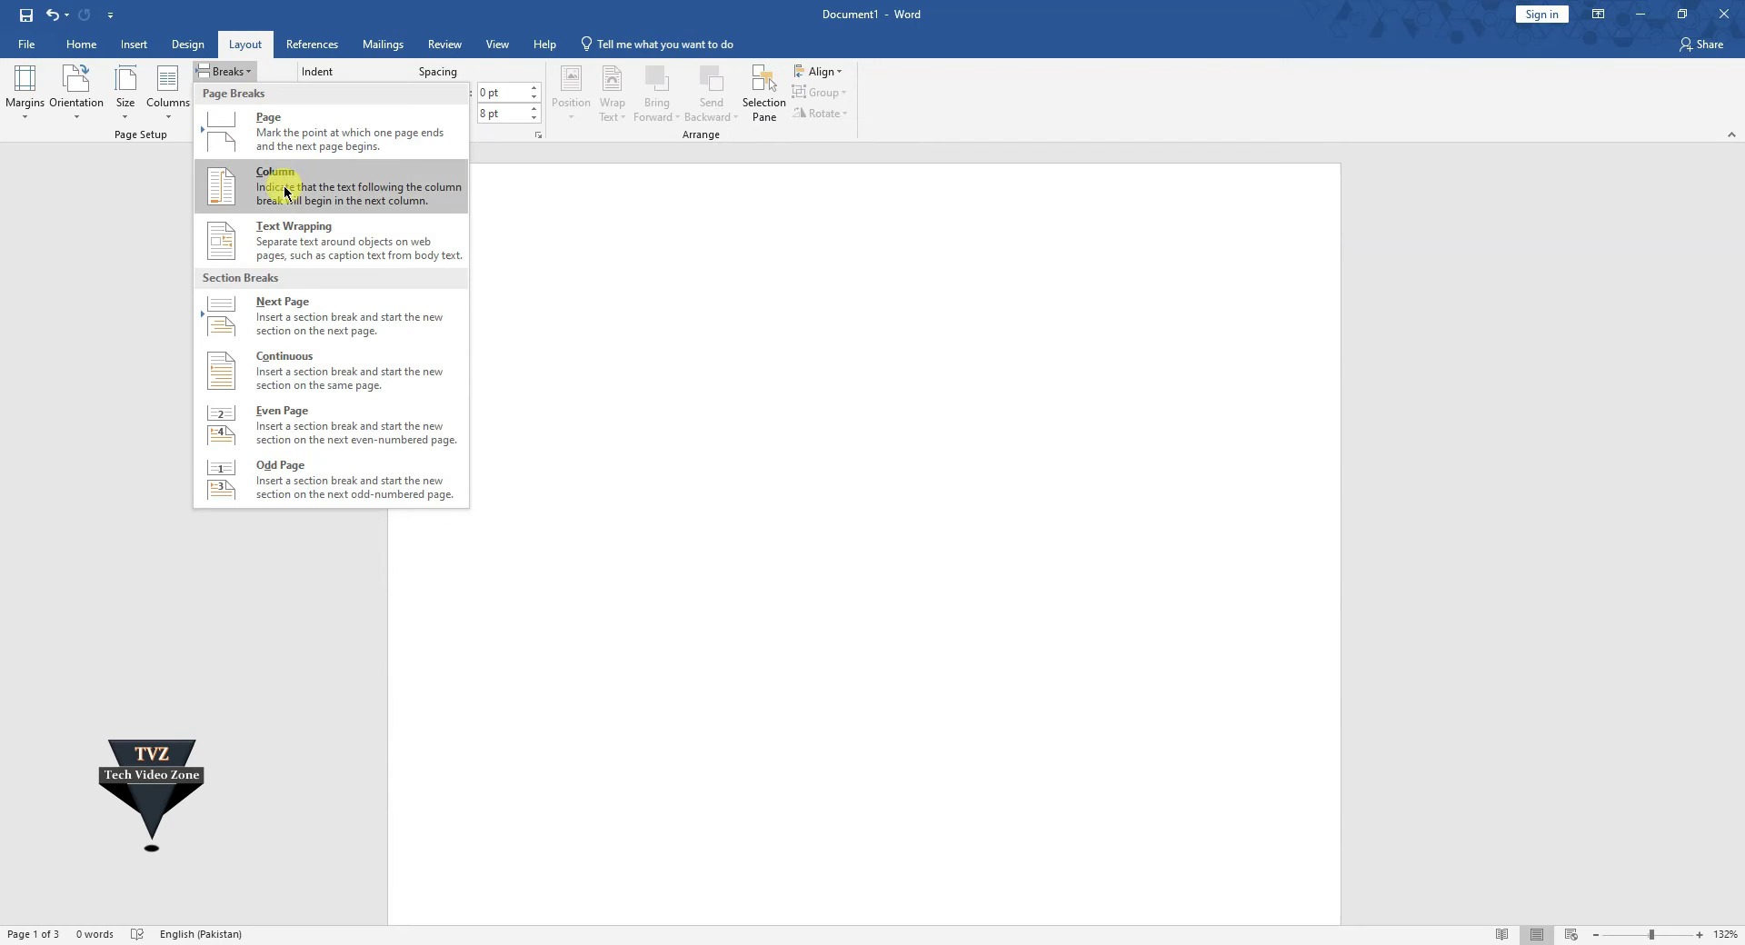
click(282, 121)
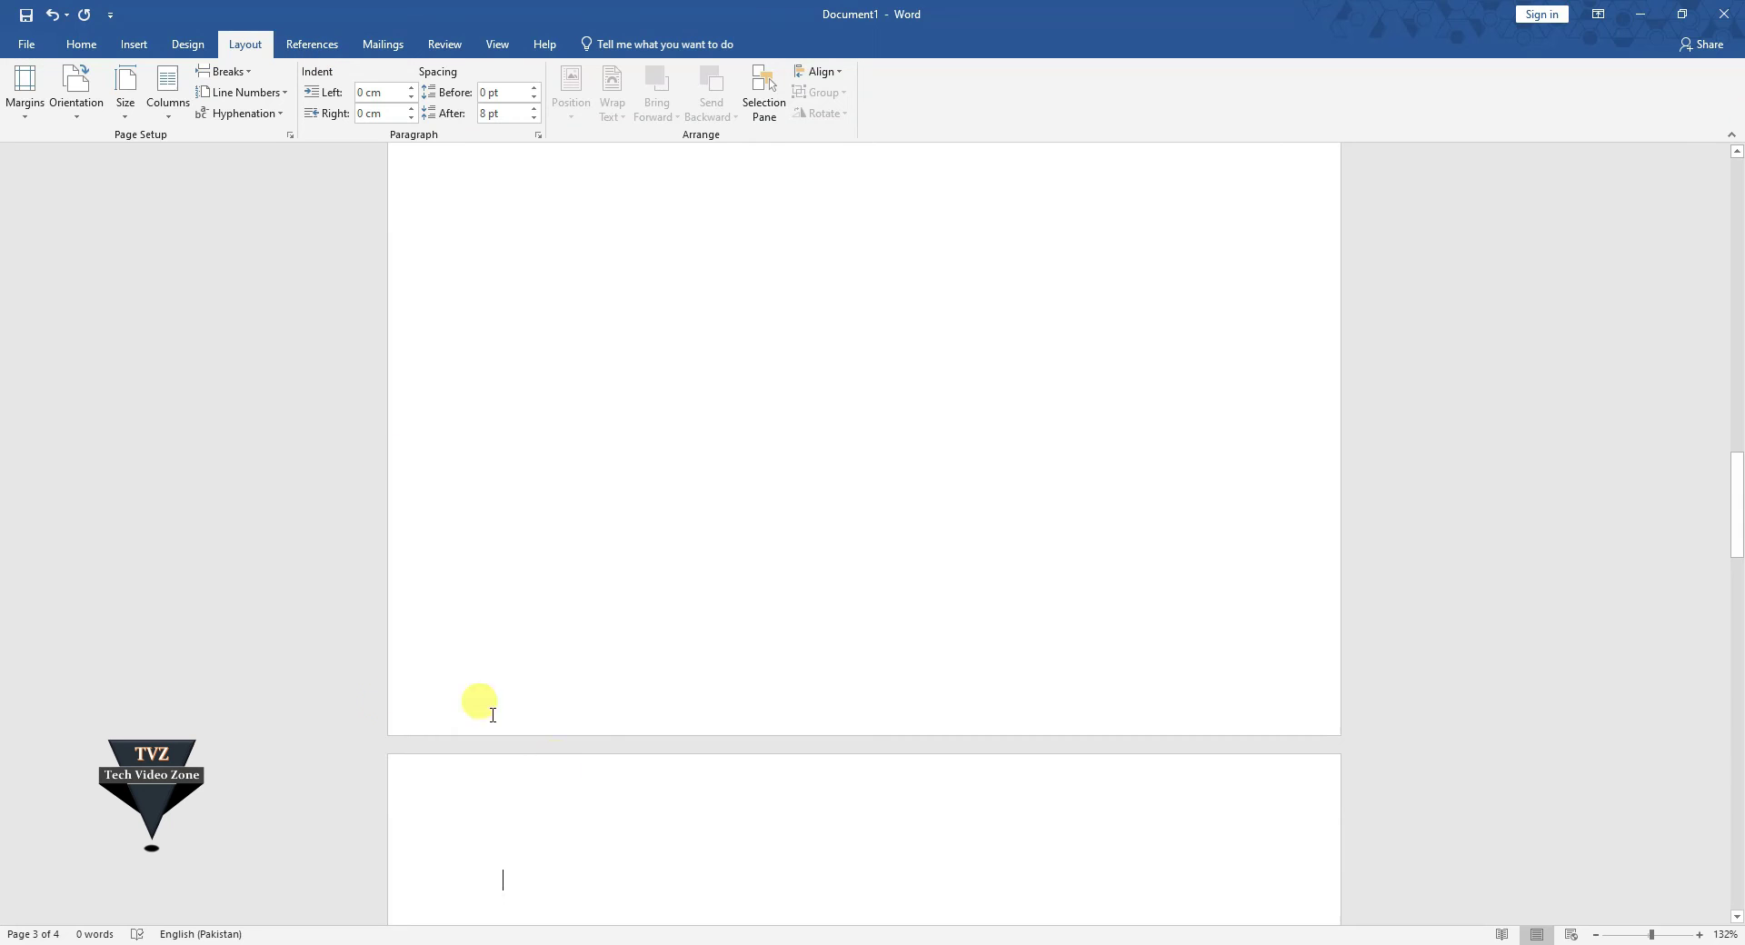
- Type the title MS OFFICE at the top of the new page
scroll(662, 754, up, 3)
scroll(683, 732, down, 5)
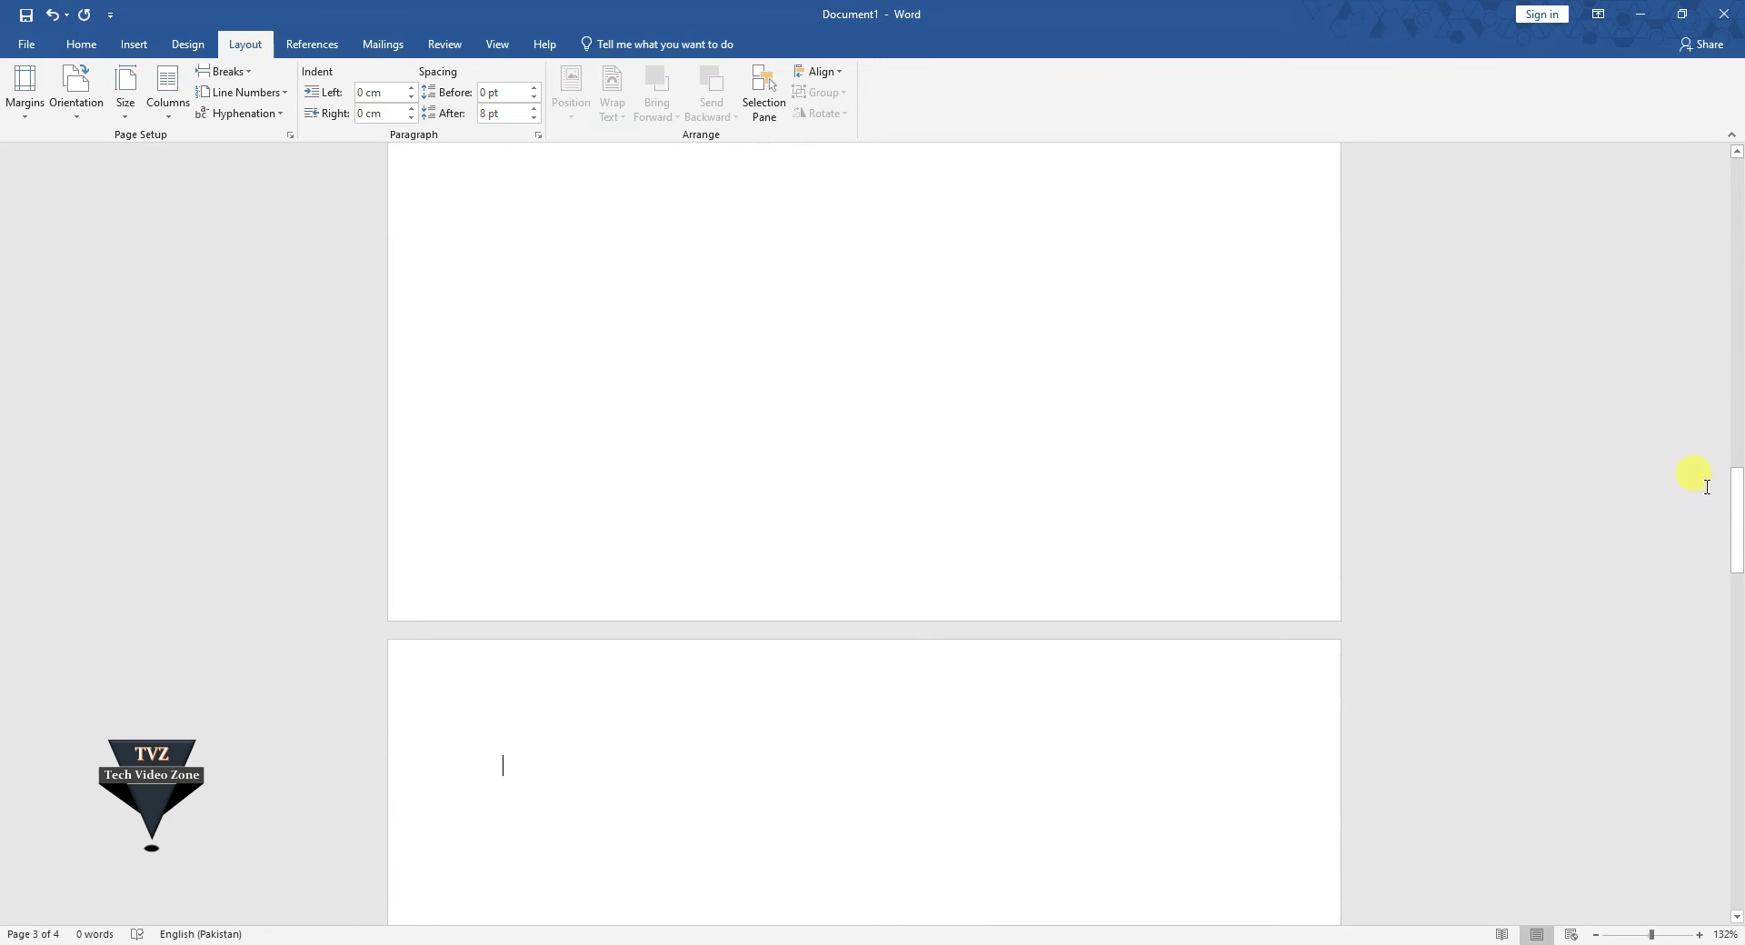
drag(1735, 506, 1735, 559)
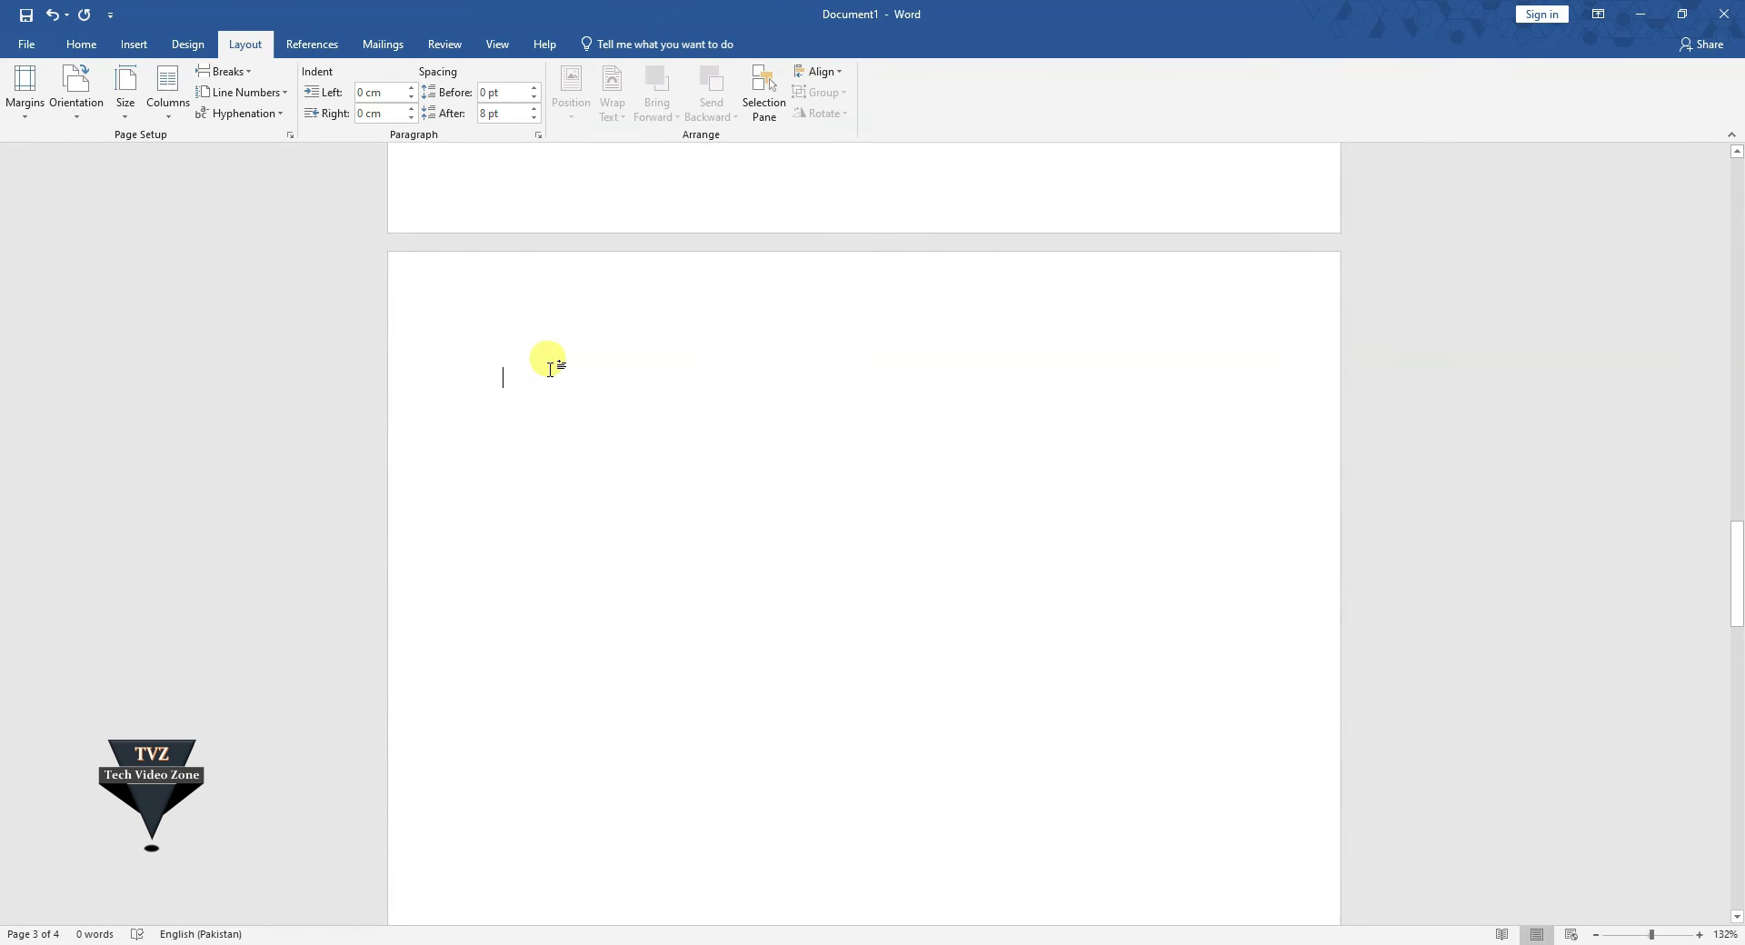
text(MS )
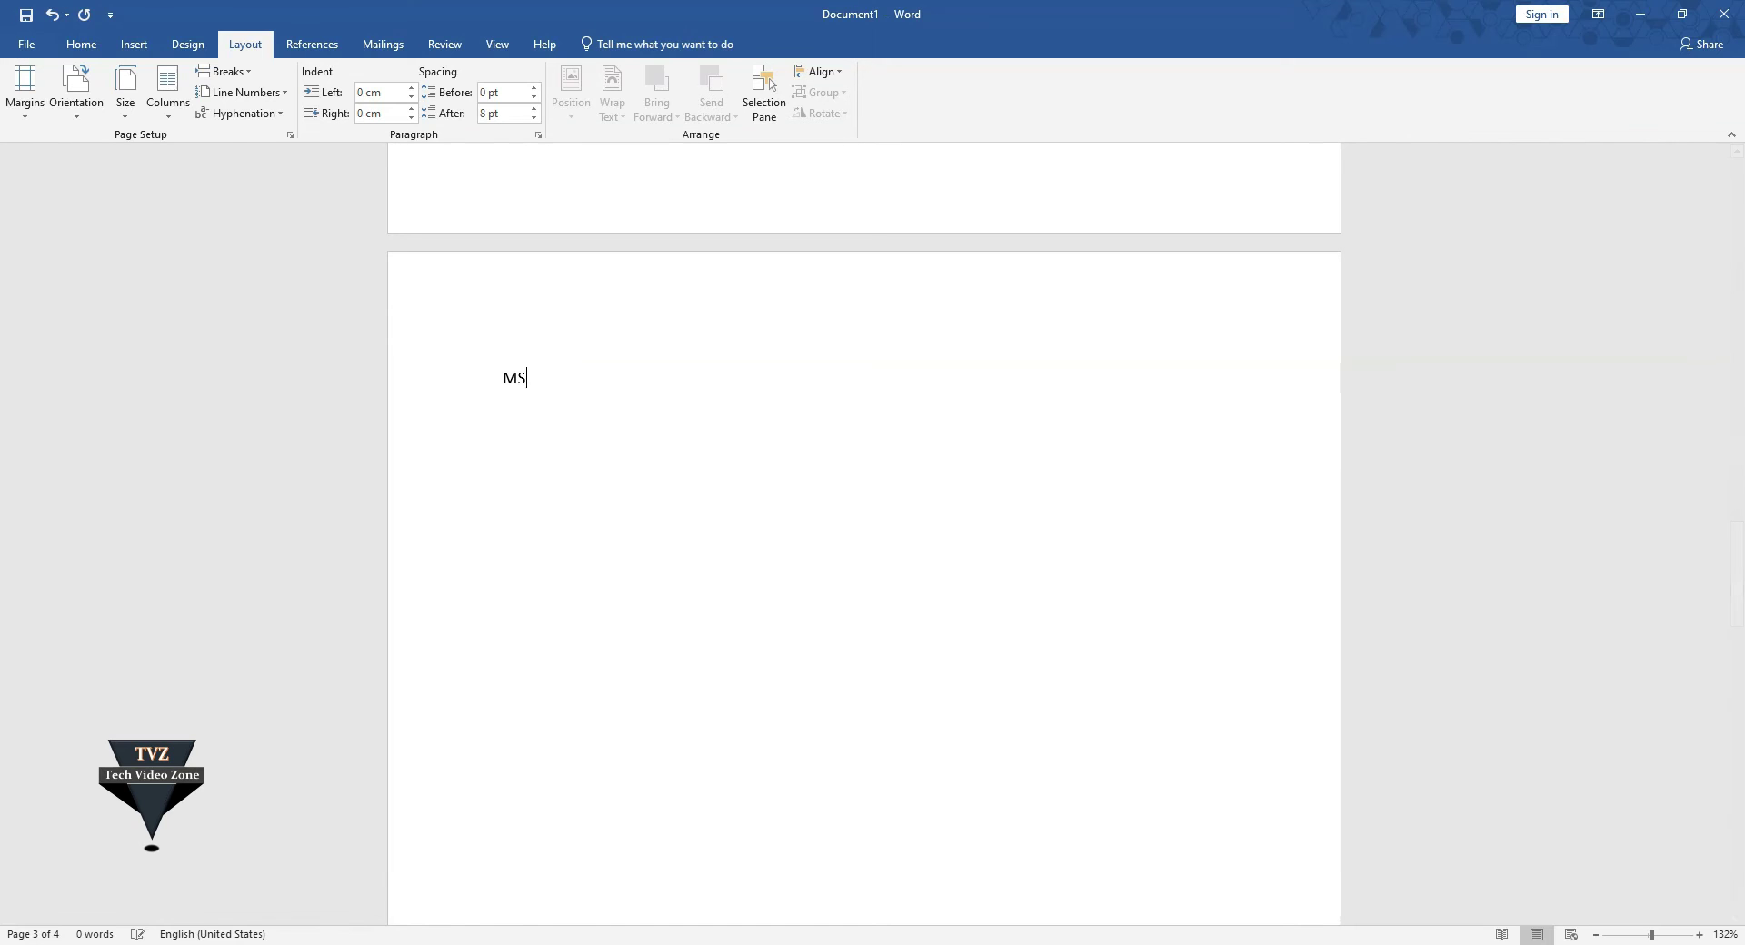
text(OFFICE)
key(Return)
- Enter lines x, y, Z, X, Y, z beneath it, then select the MS OFFICE title
text(x)
key(Return)
text(y)
key(Return)
text(Z)
key(Return)
text(X)
key(Return)
text(Y)
key(Return)
text(z)
drag(581, 378, 502, 376)
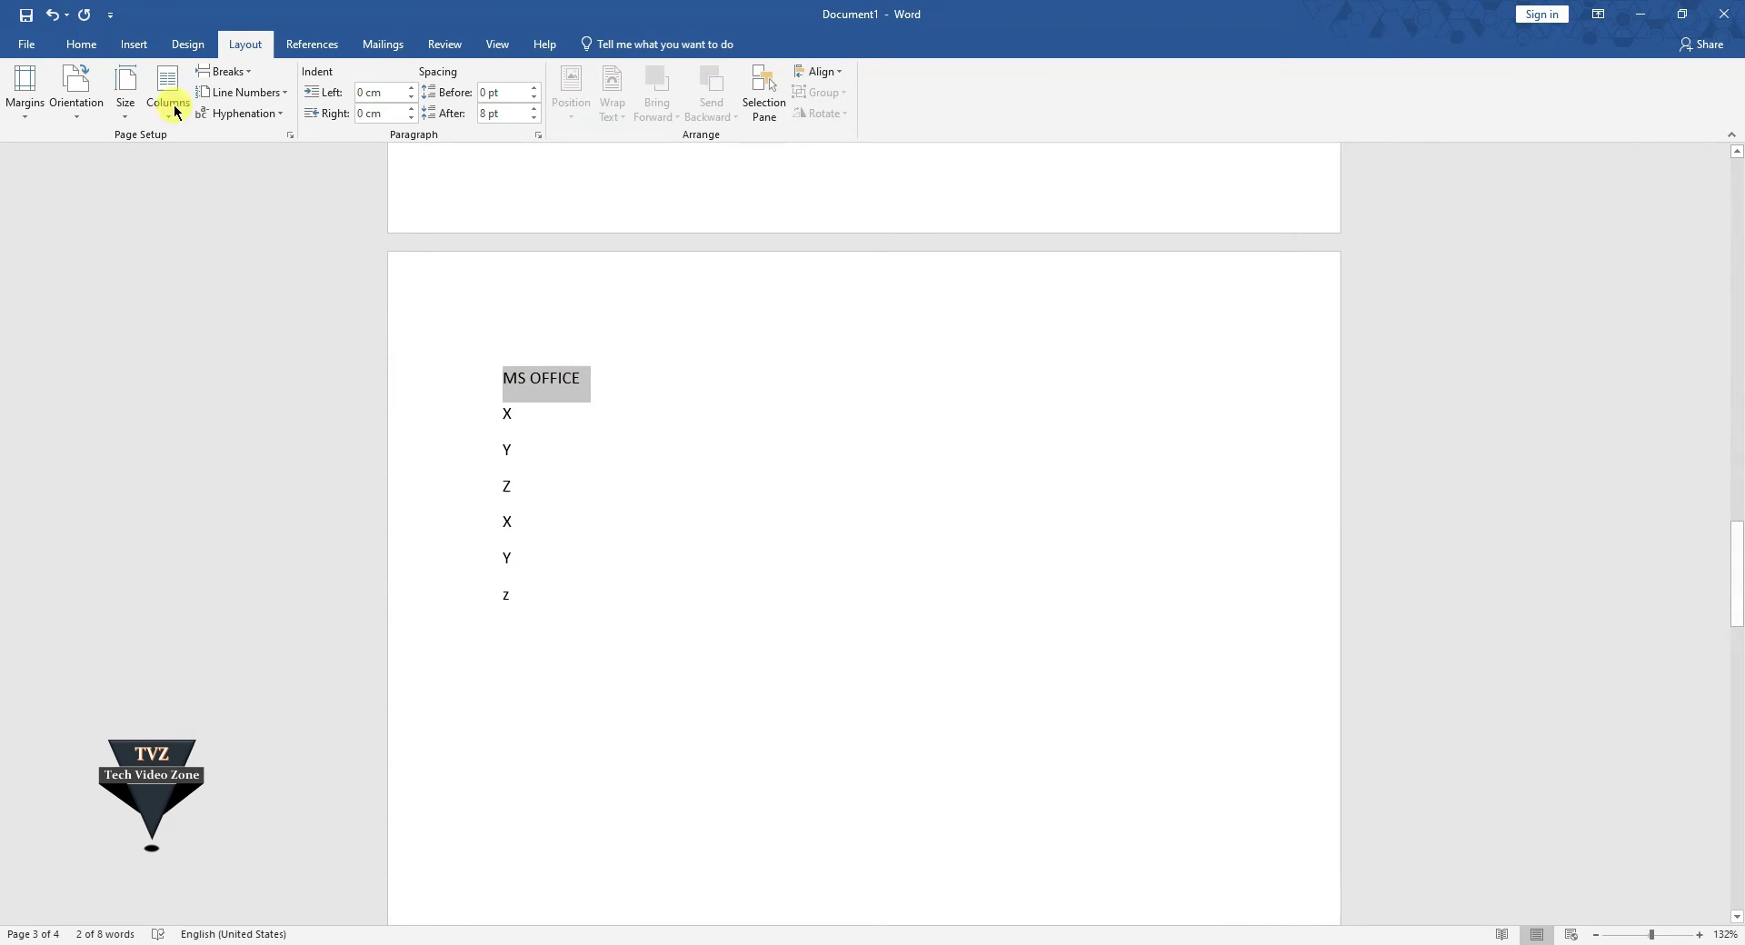
click(85, 45)
- Apply Heading 1 to MS OFFICE and delete surplus blank pages, leaving three pages
click(751, 91)
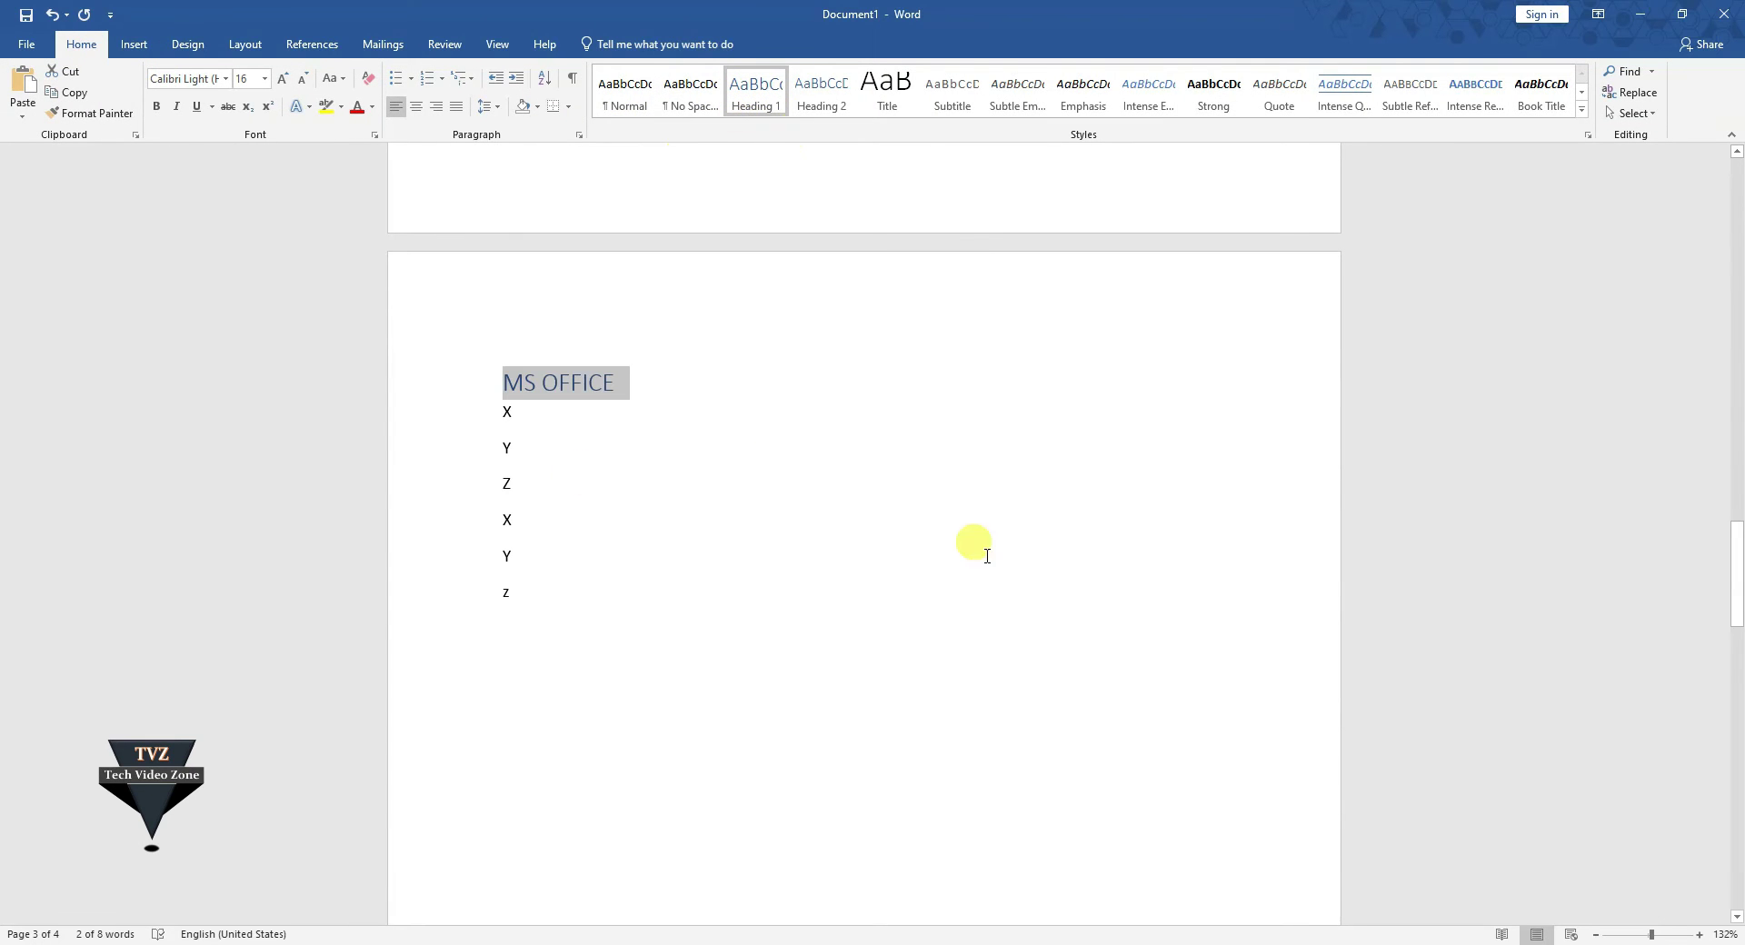
scroll(613, 419, down, 3)
scroll(818, 257, down, 2)
double_click(734, 404)
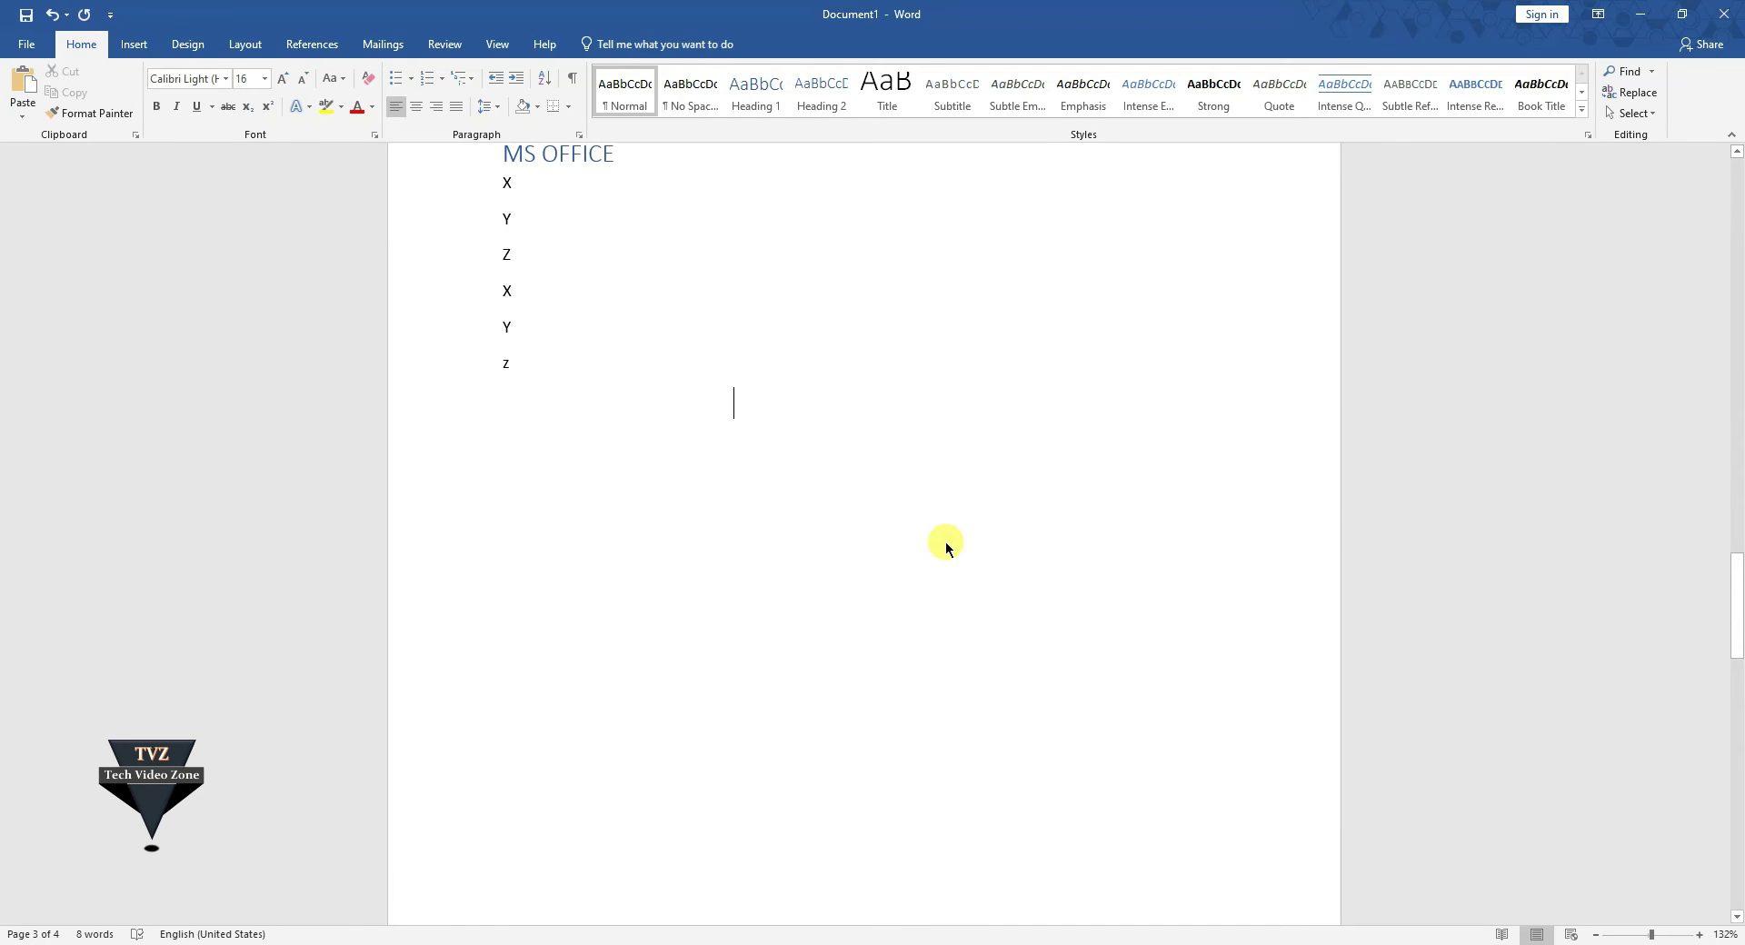
scroll(945, 541, down, 10)
key(ctrl+Return)
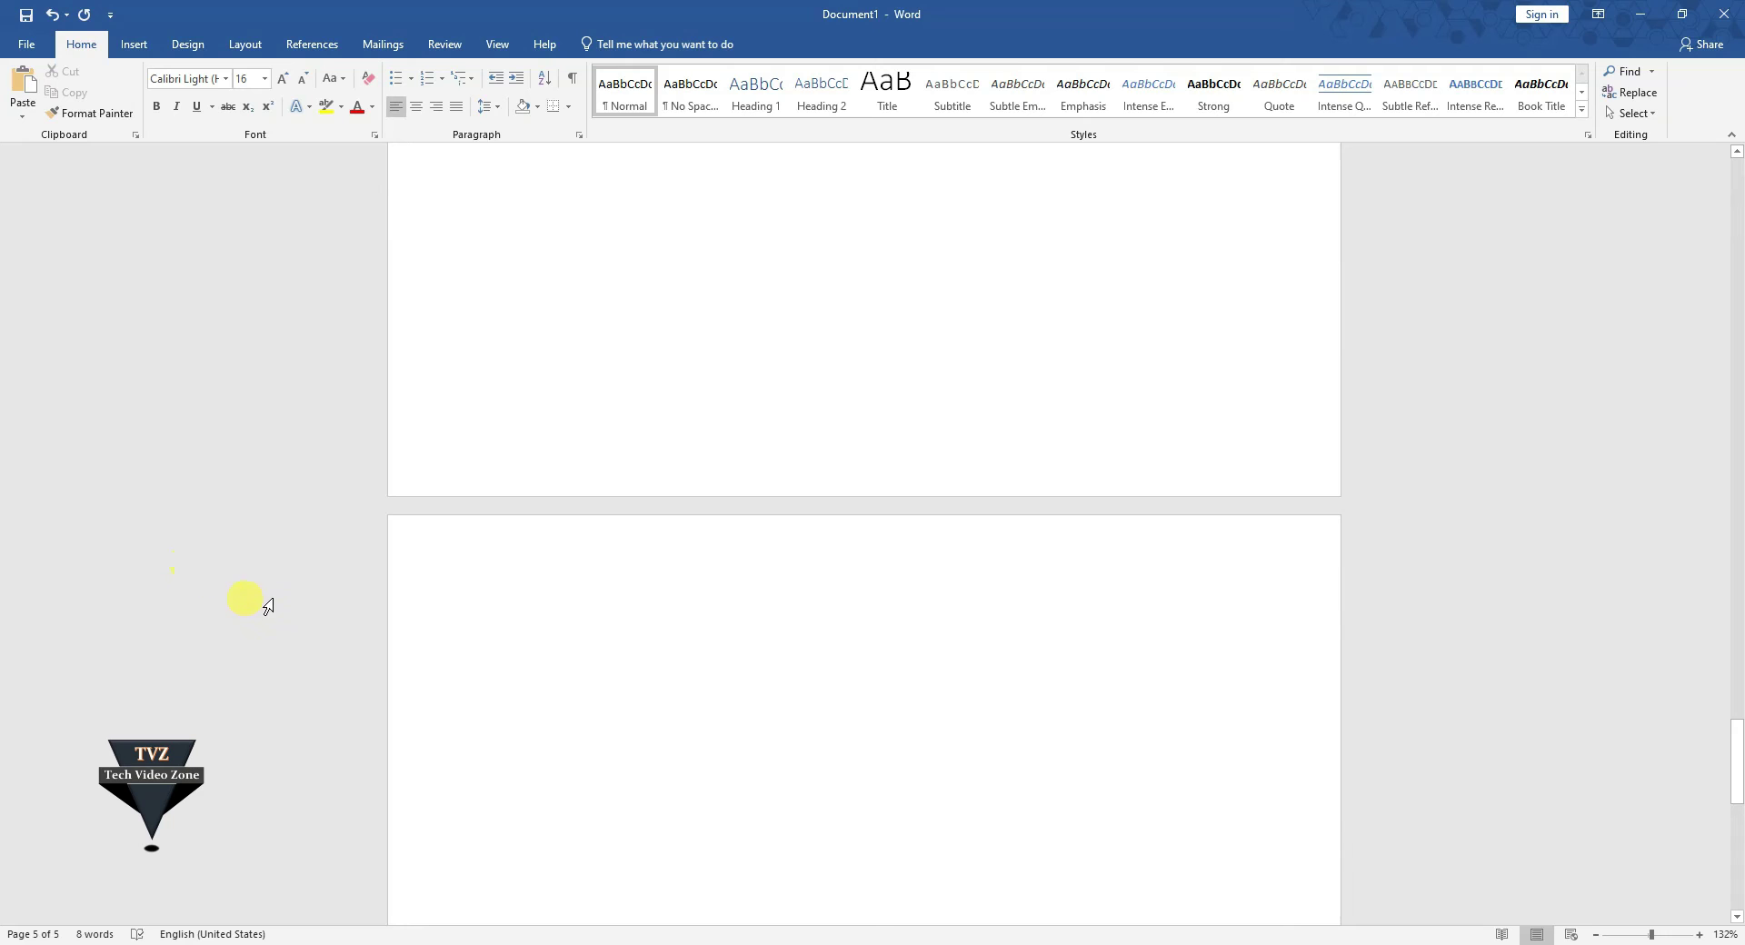
key(BackSpace)
key(BackSpace)
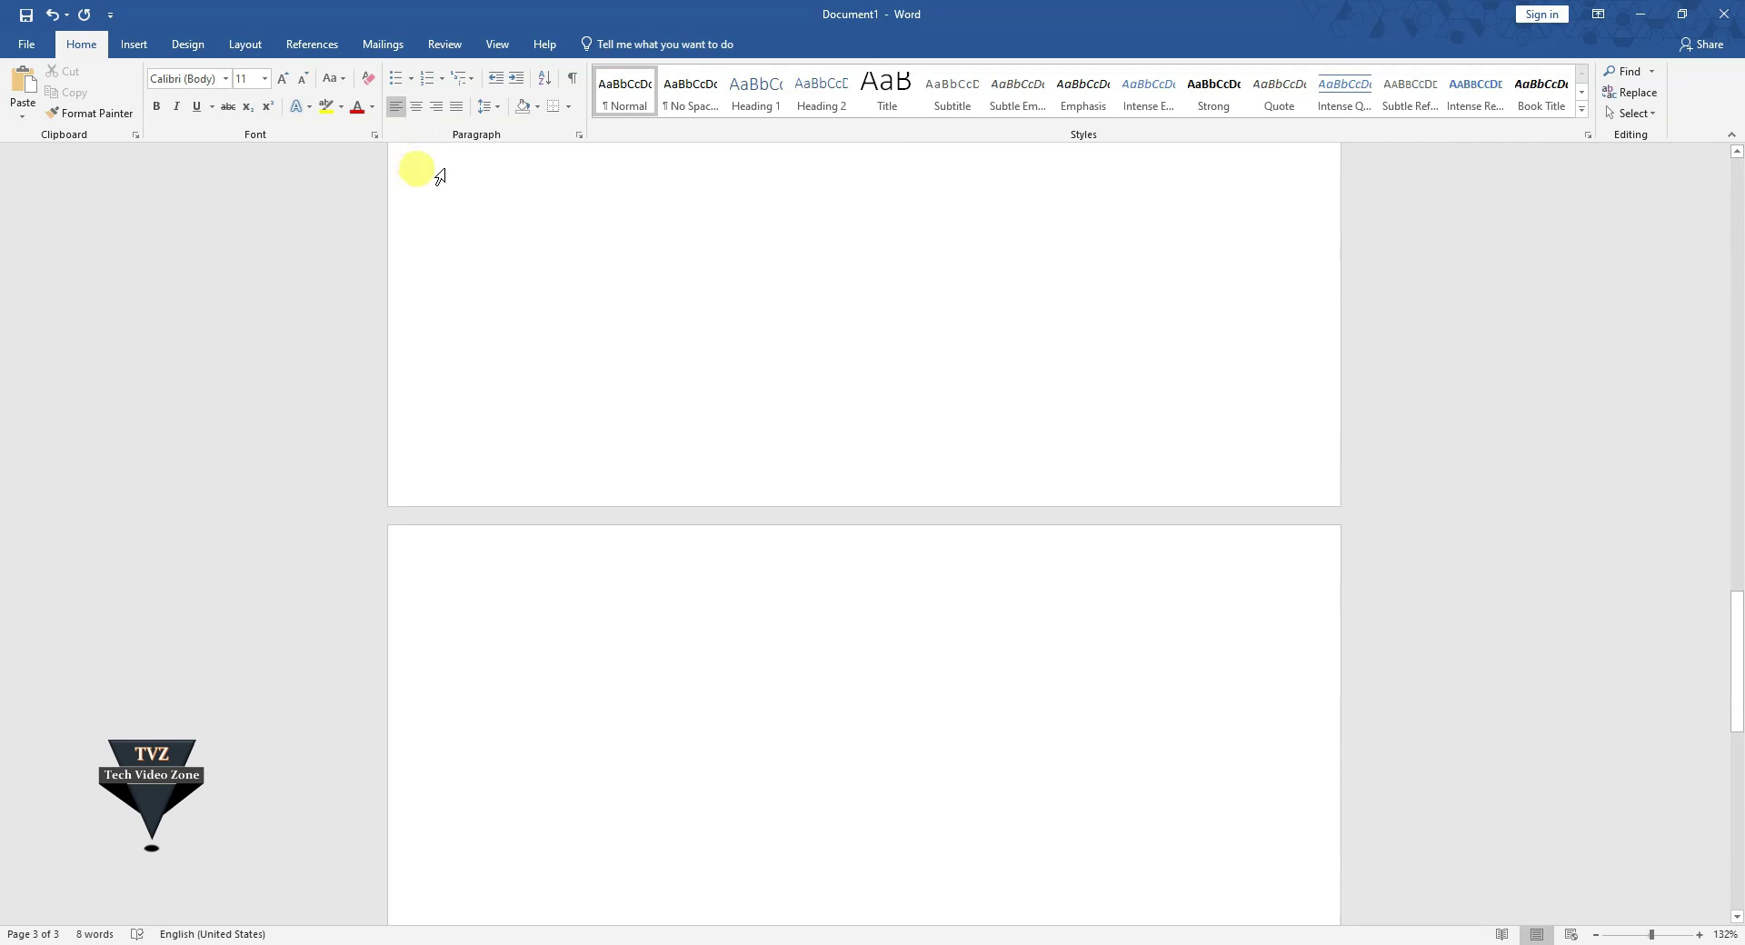
- Type the Graphic designing title on blank page 3 with list lines x, y beneath it
scroll(791, 249, up, 5)
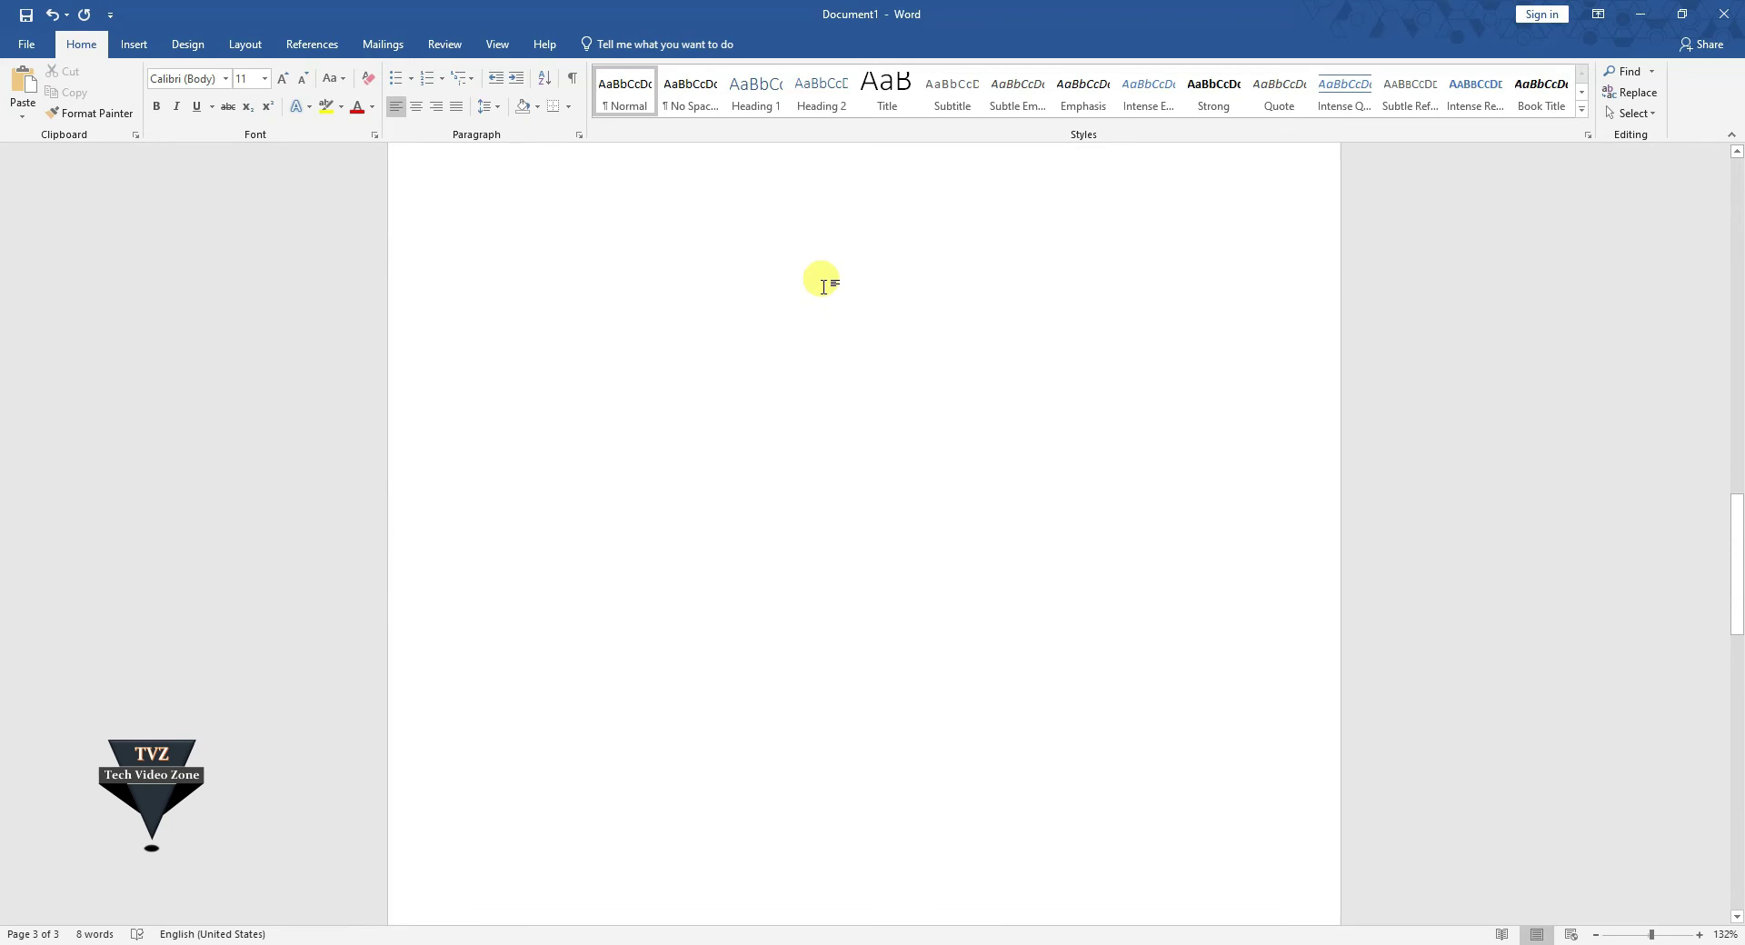
mouse_move(1731, 529)
mouse_down()
mouse_move(1738, 490)
mouse_move(1737, 520)
mouse_up()
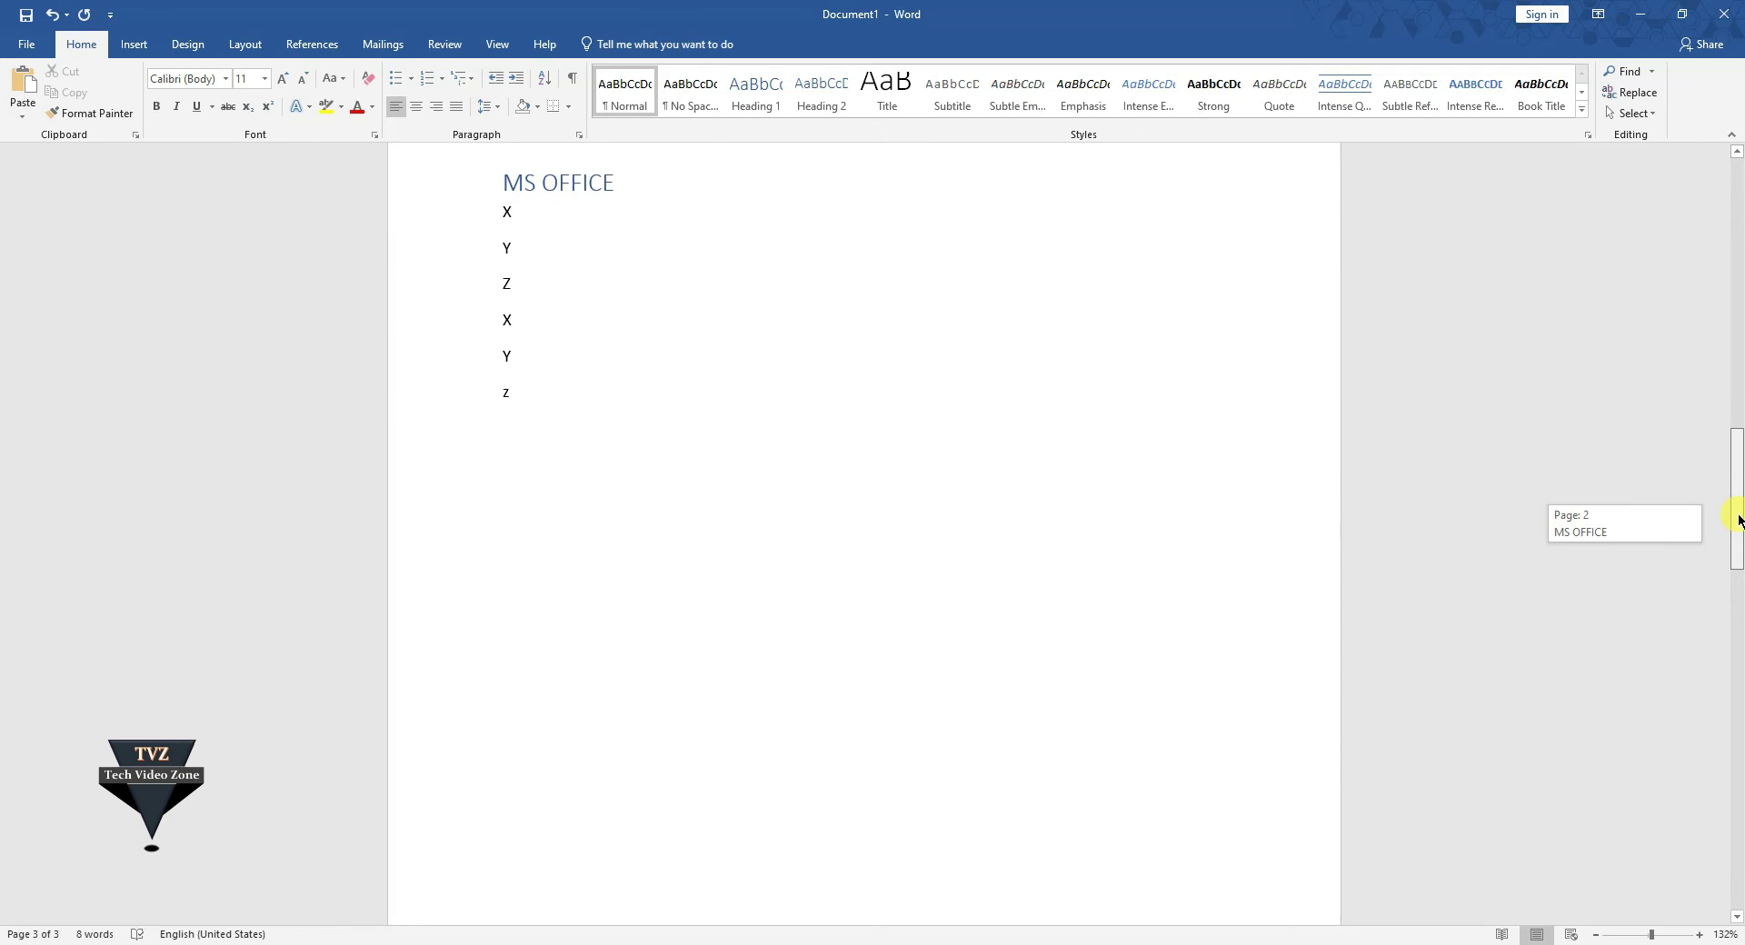
drag(1738, 519, 1737, 700)
click(623, 302)
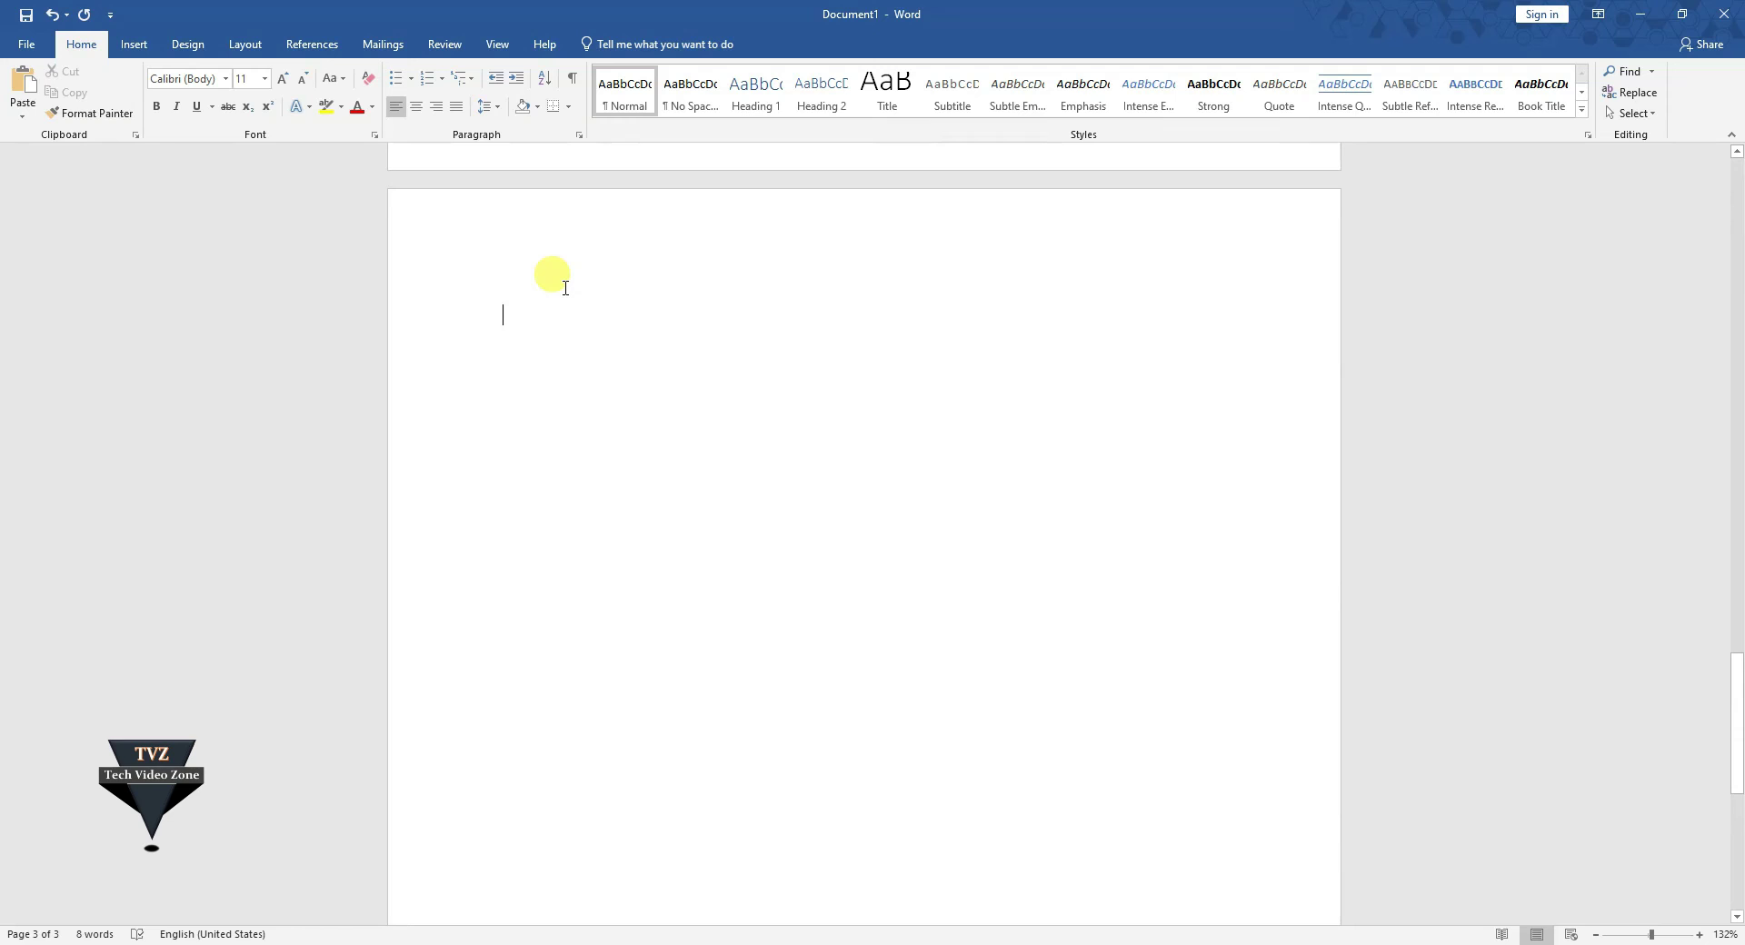
text(GRa)
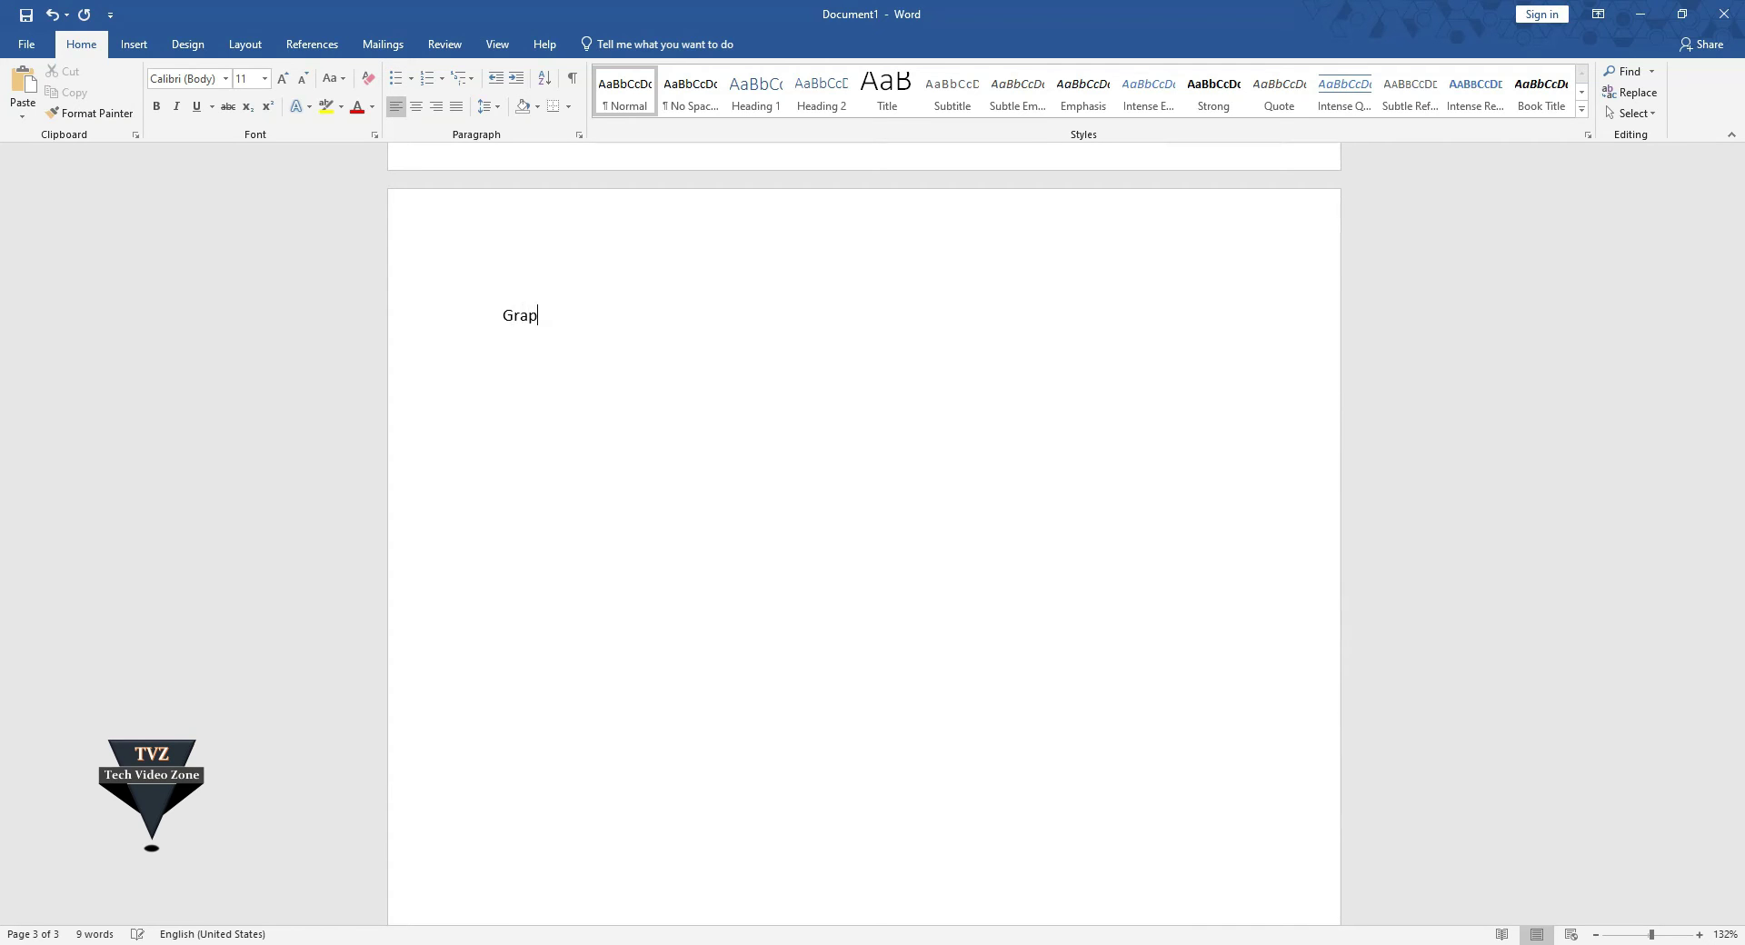
text(designing)
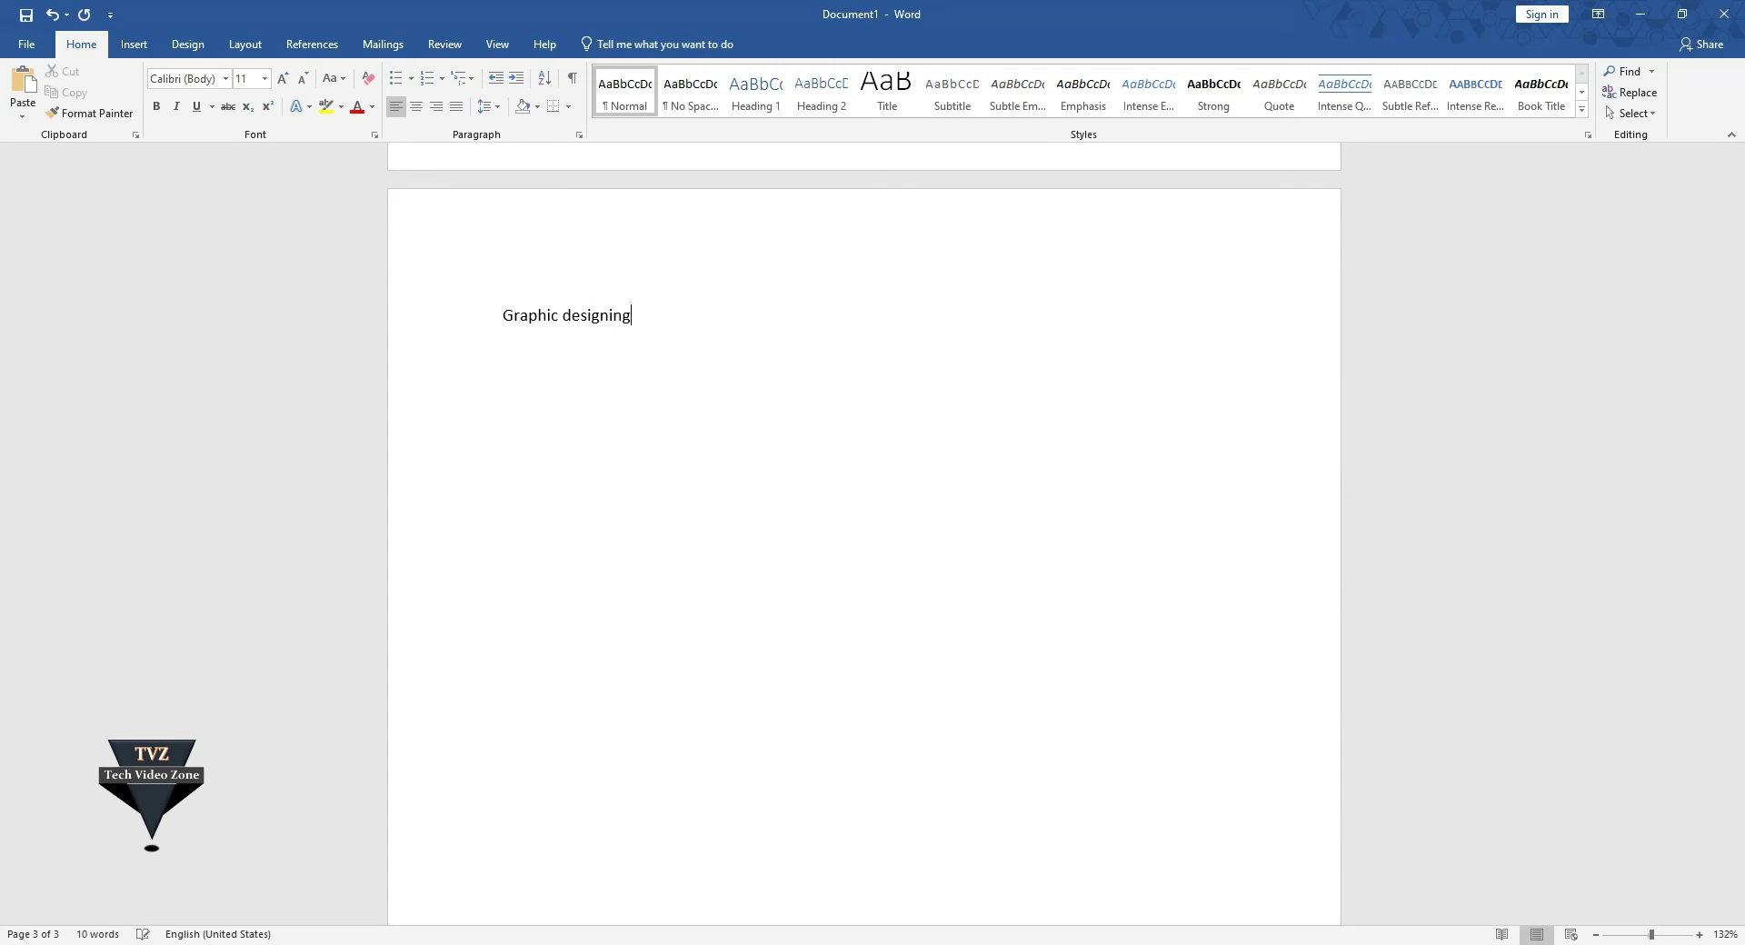
key(Return)
text(x)
key(Return)
text(y)
- Make Graphic designing a Heading 1 and insert a page break after its list
drag(635, 315, 510, 310)
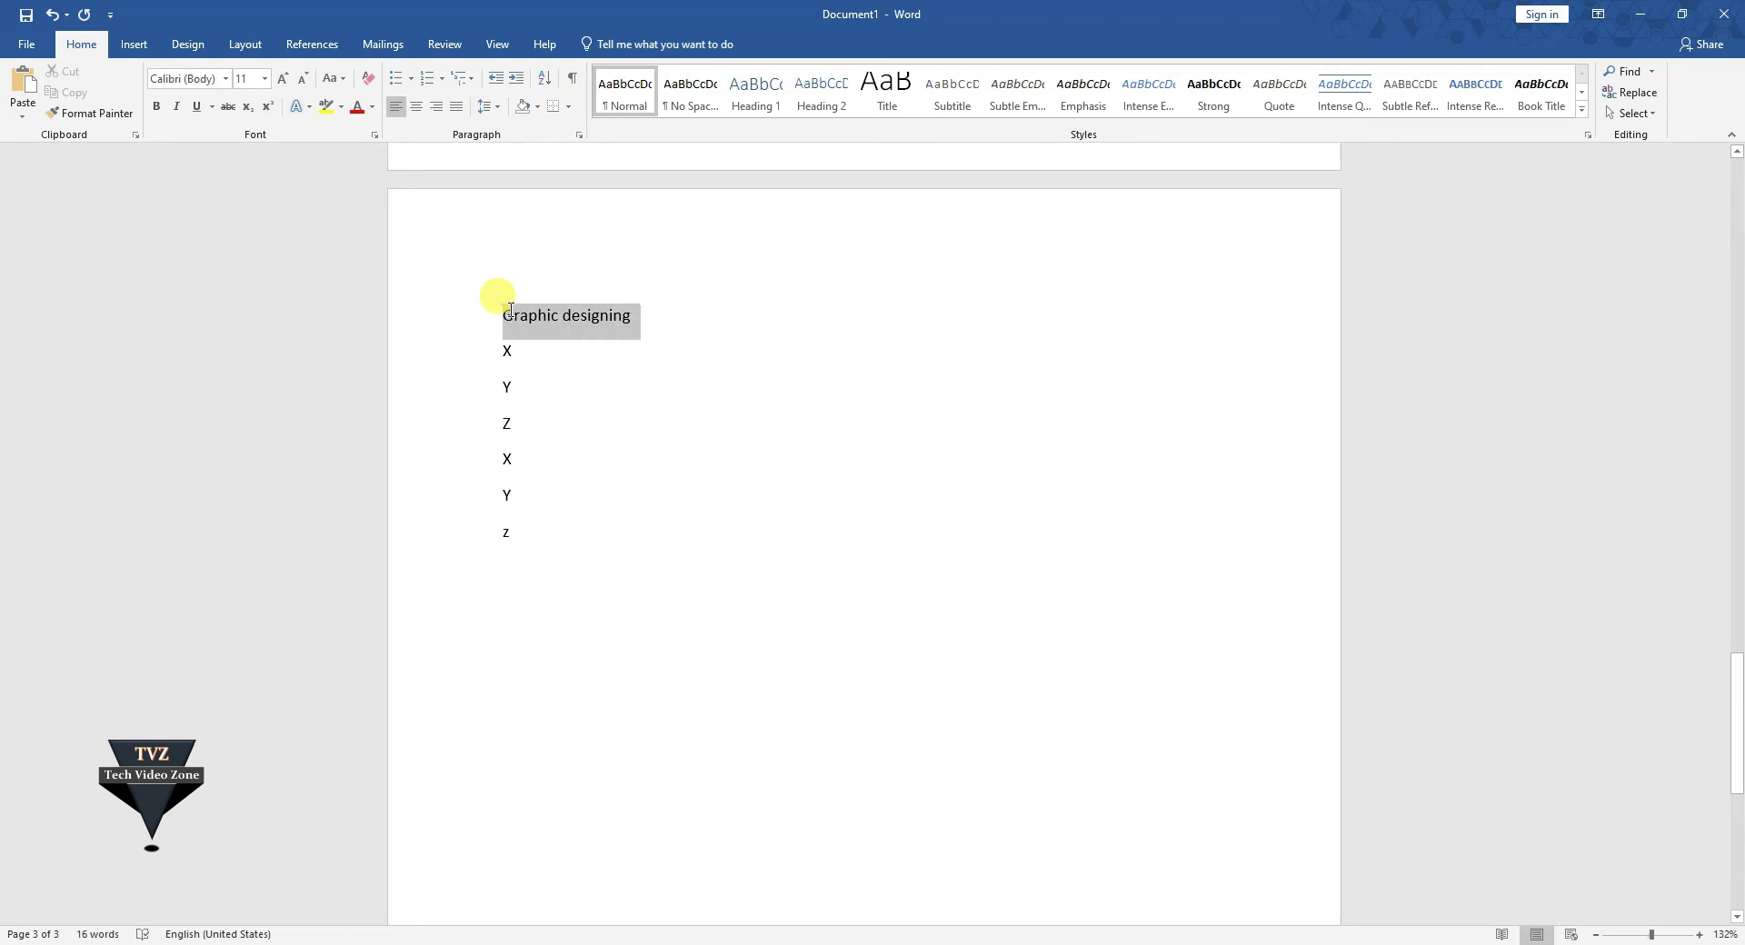
click(768, 96)
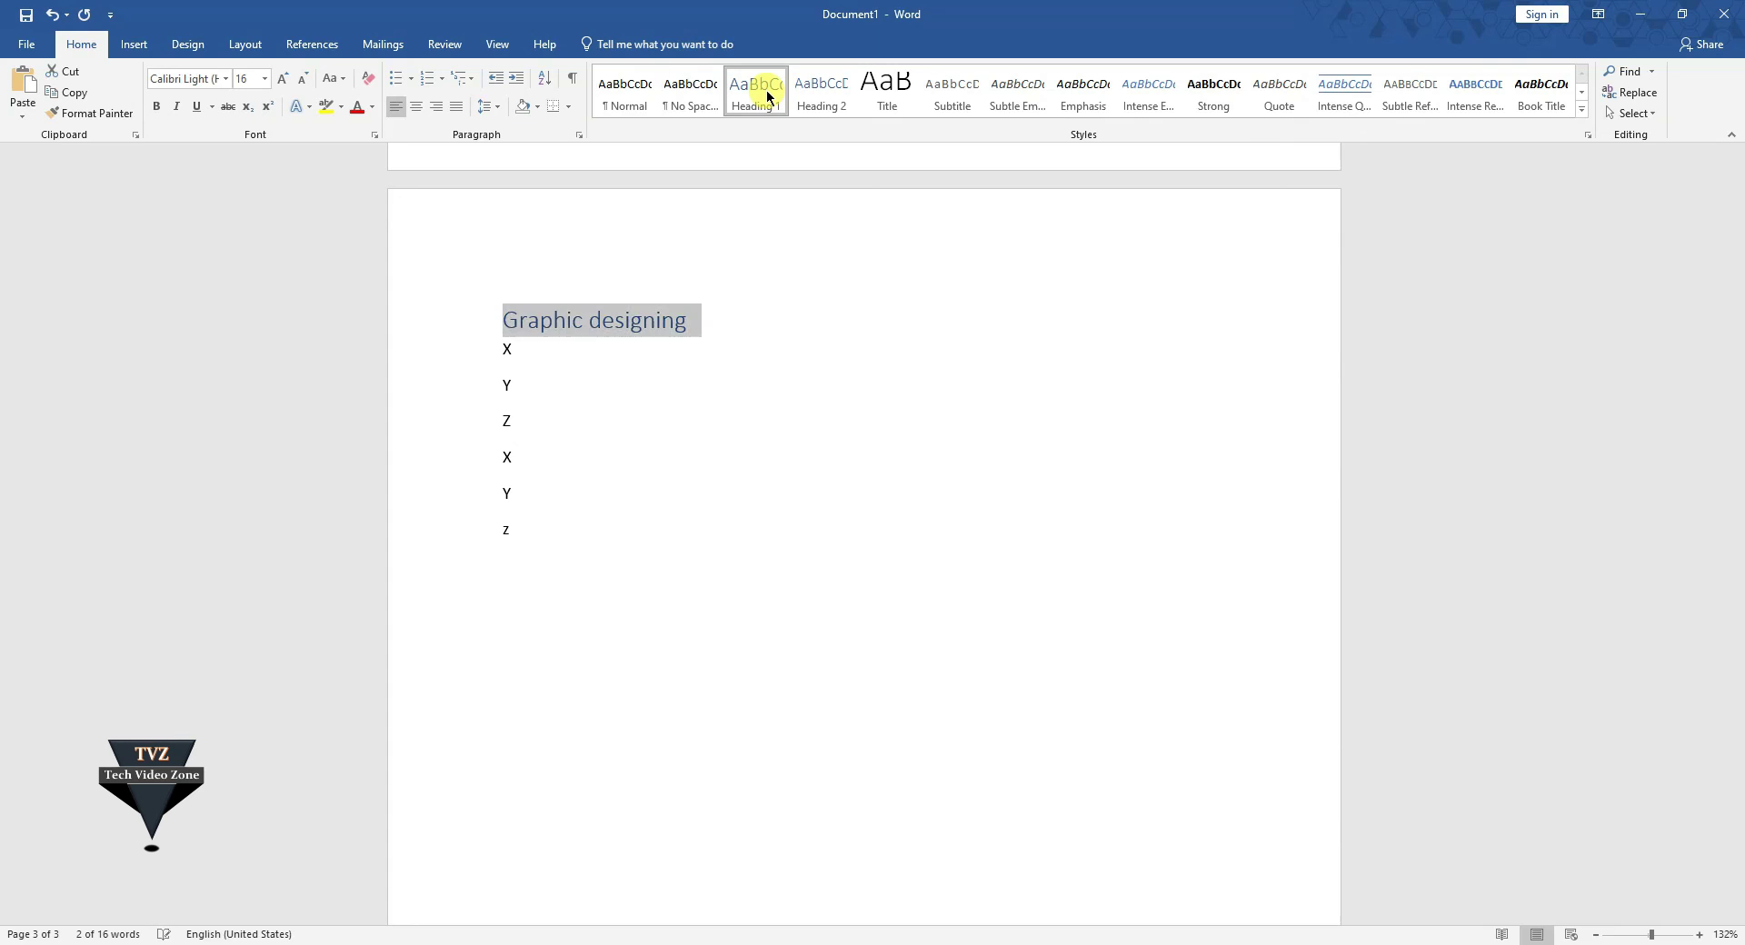
click(1202, 536)
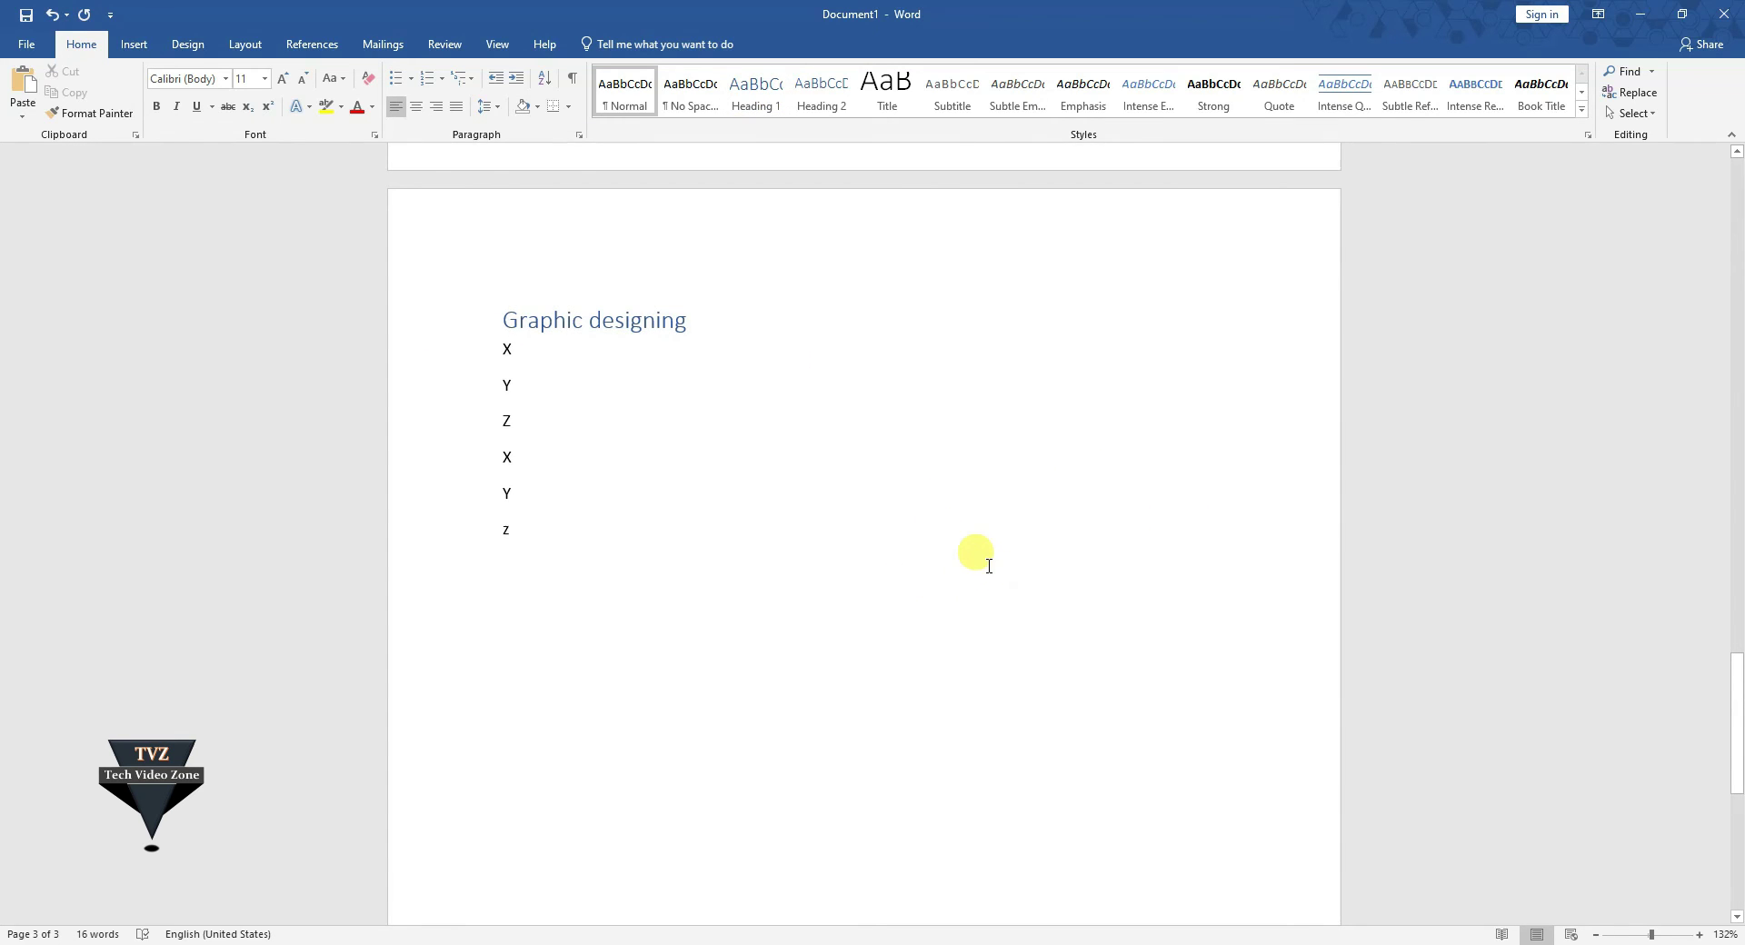
scroll(989, 563, up, 1)
key(ctrl+Return)
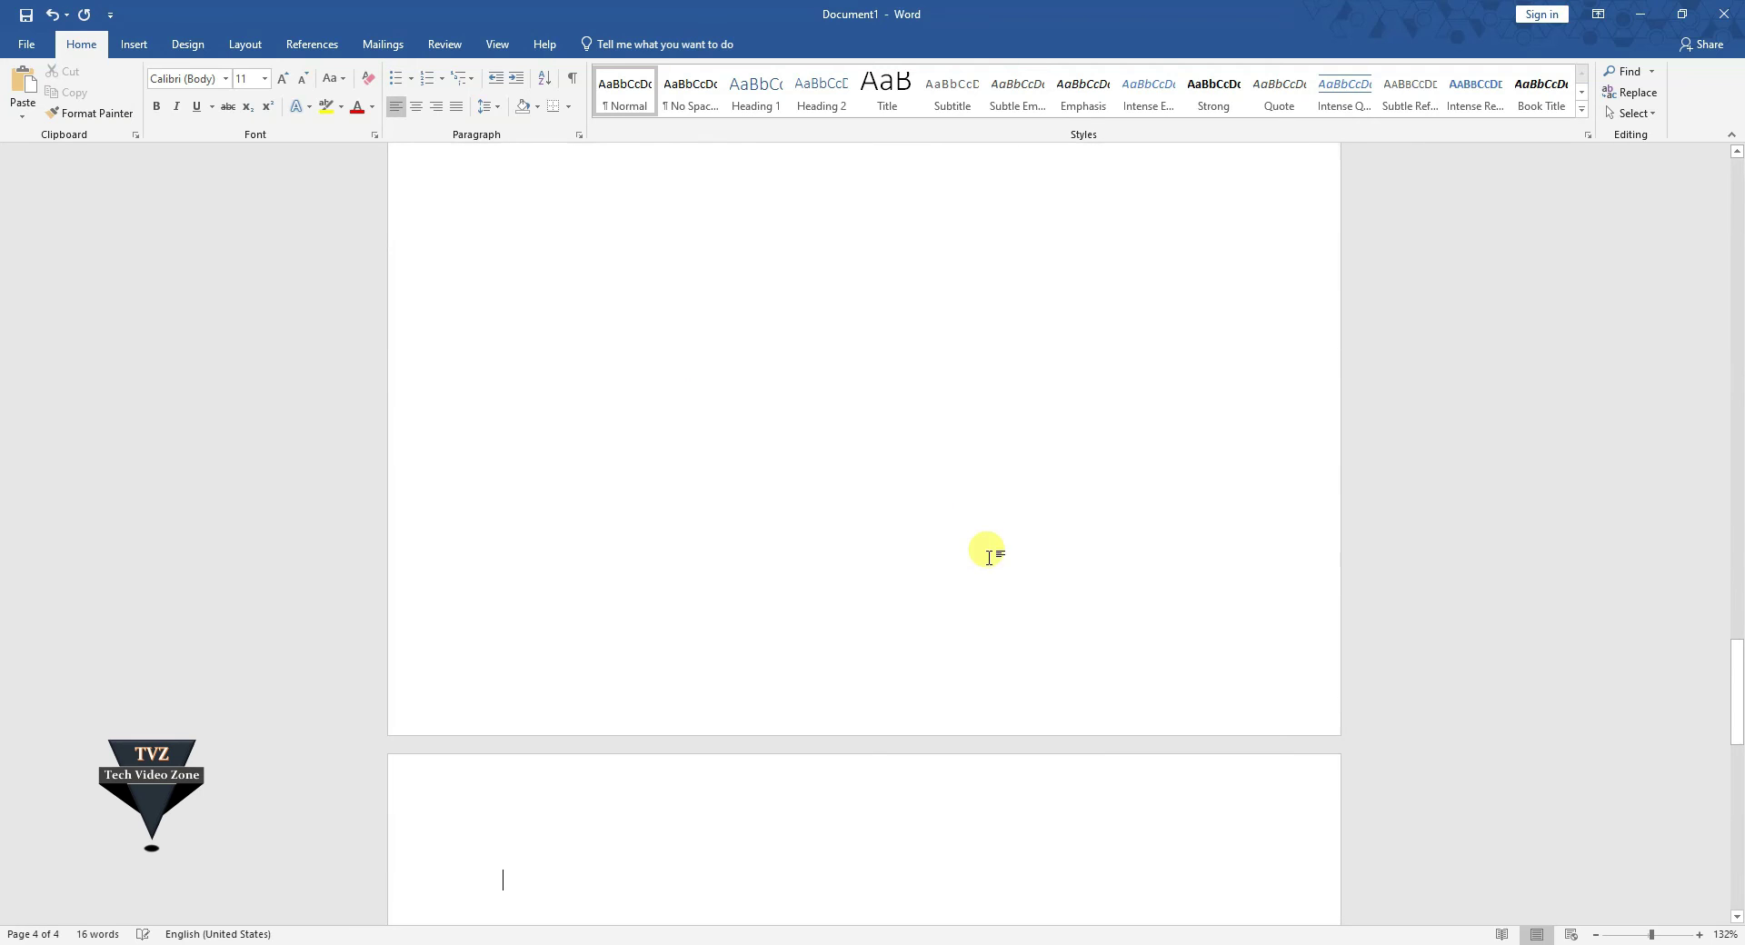
- Type the WEB DEVELOPMENT title on page 4 and start a new line beneath it
scroll(616, 755, down, 3)
scroll(498, 635, down, 1)
scroll(576, 619, down, 2)
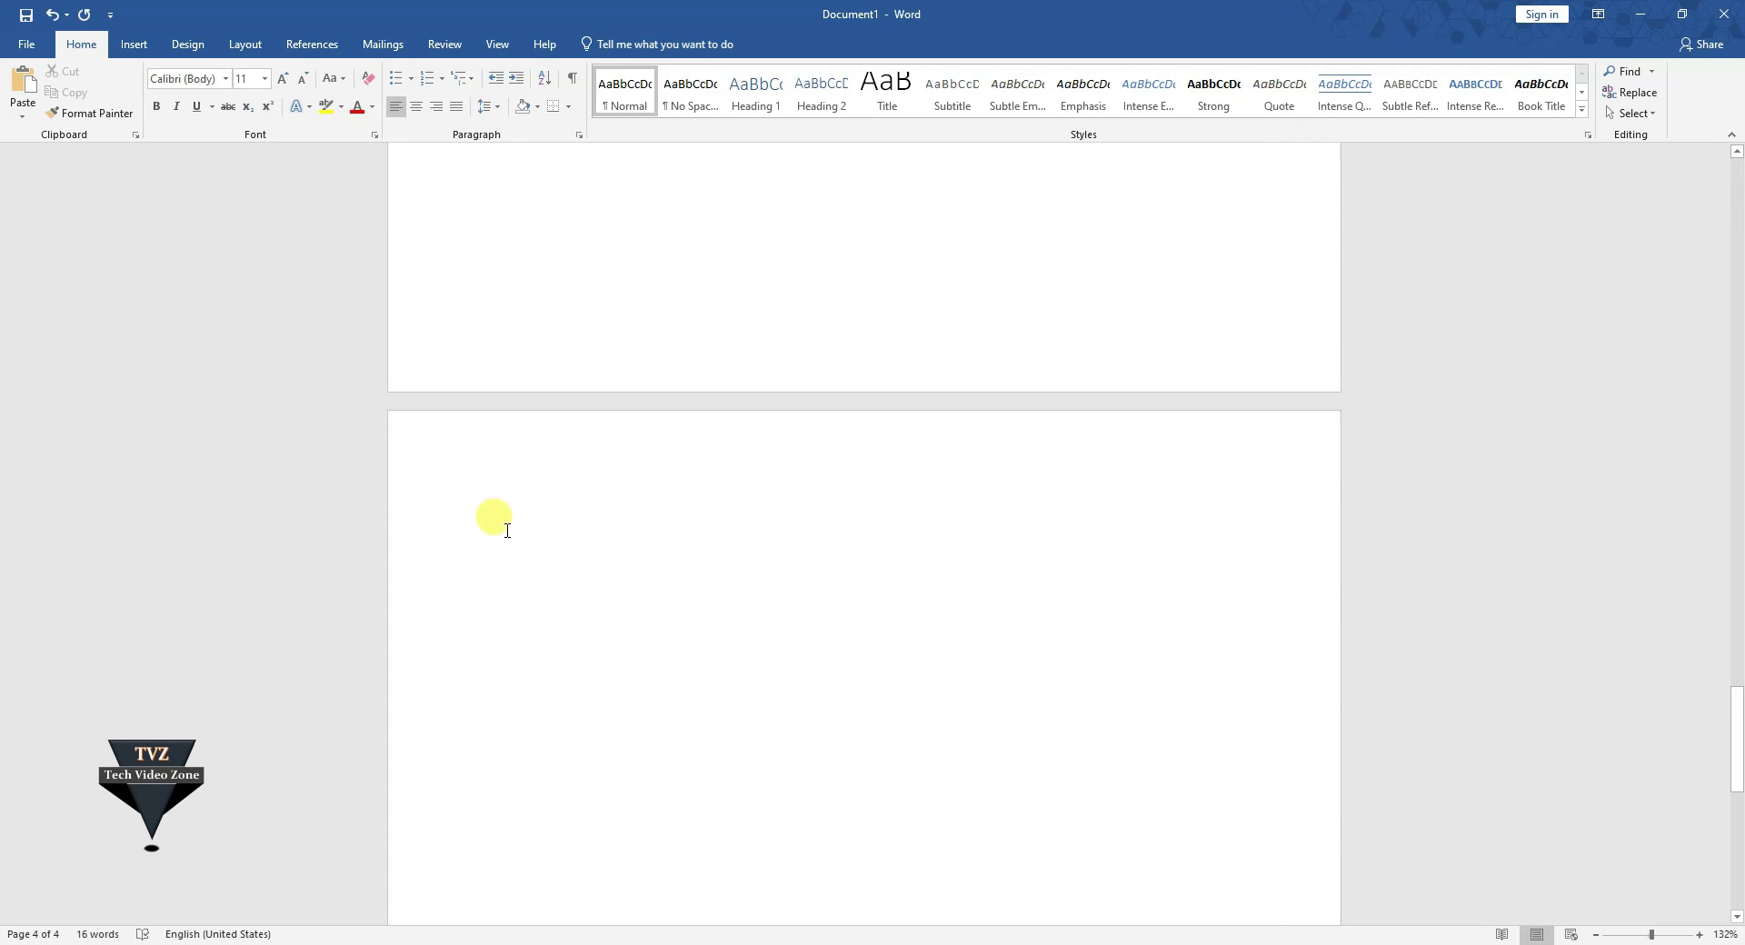
click(242, 45)
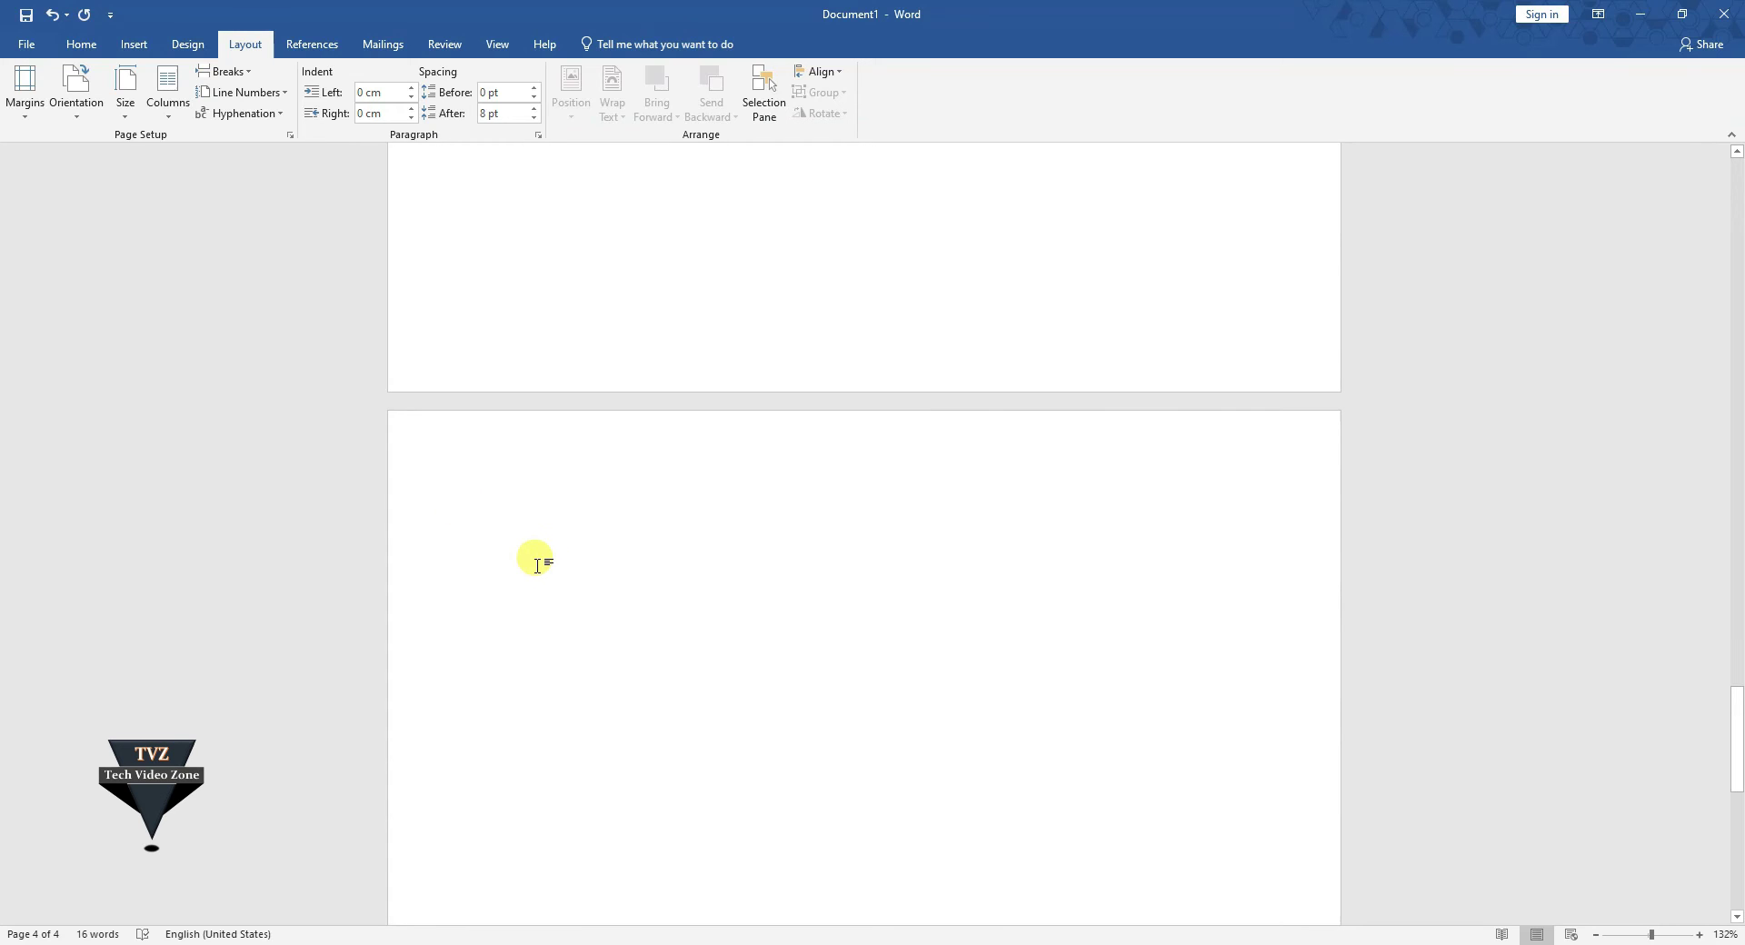
text(WEB DEVE)
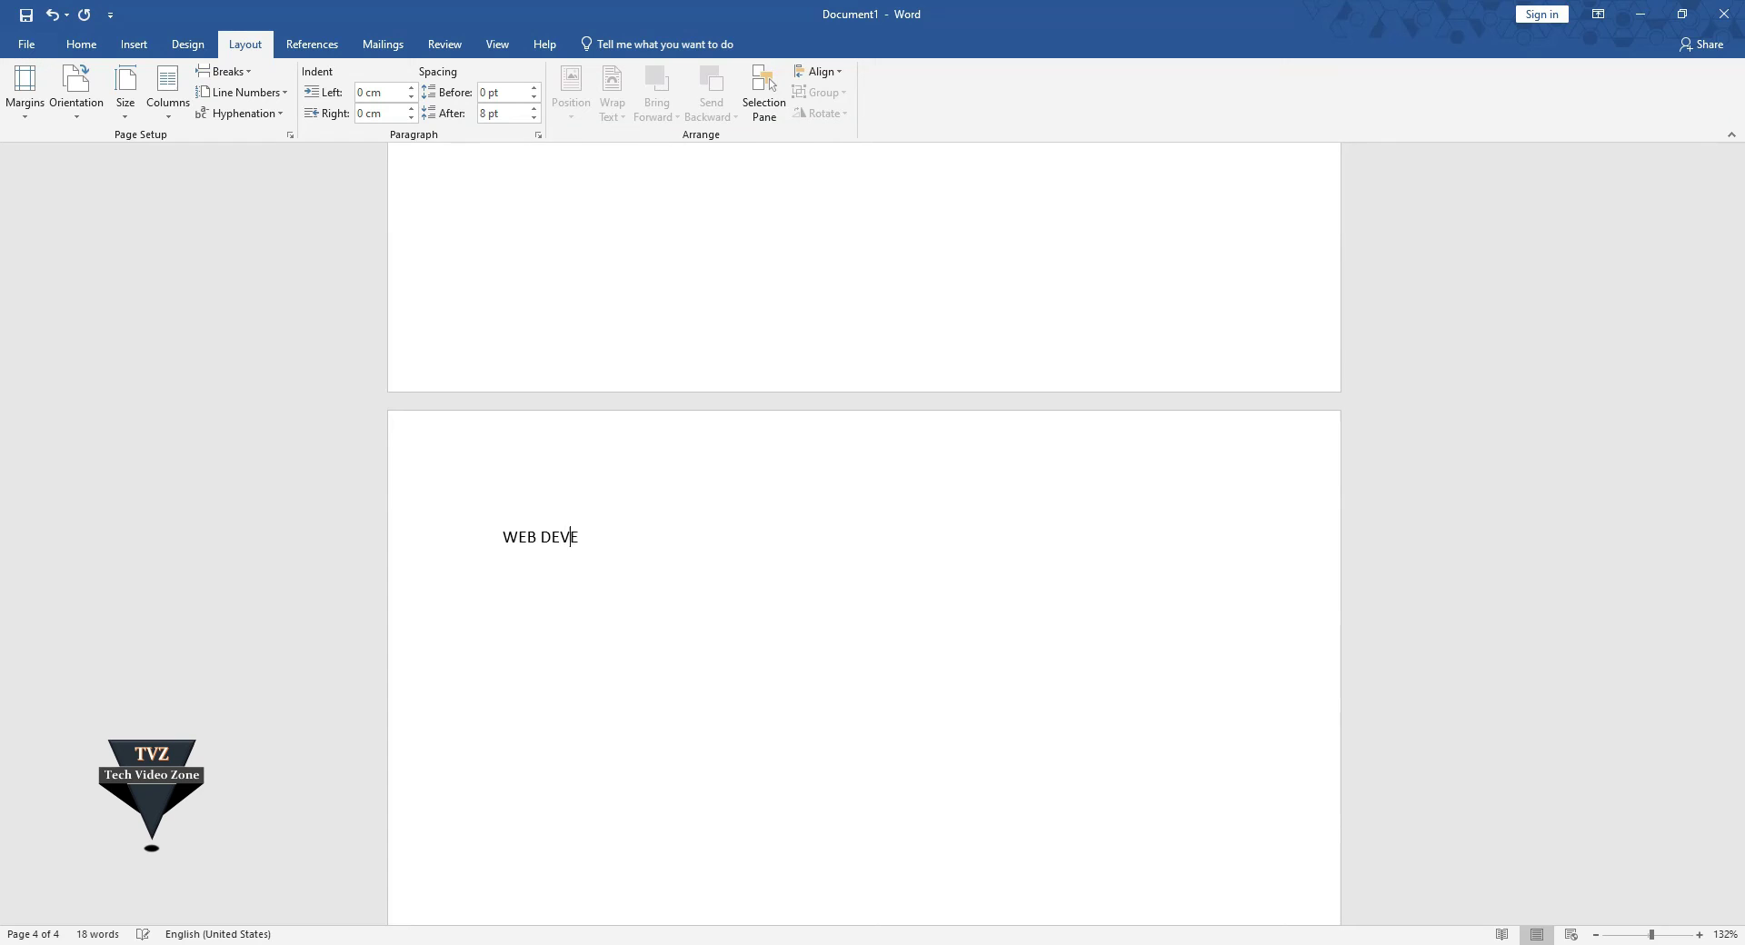
text(LOPMENT)
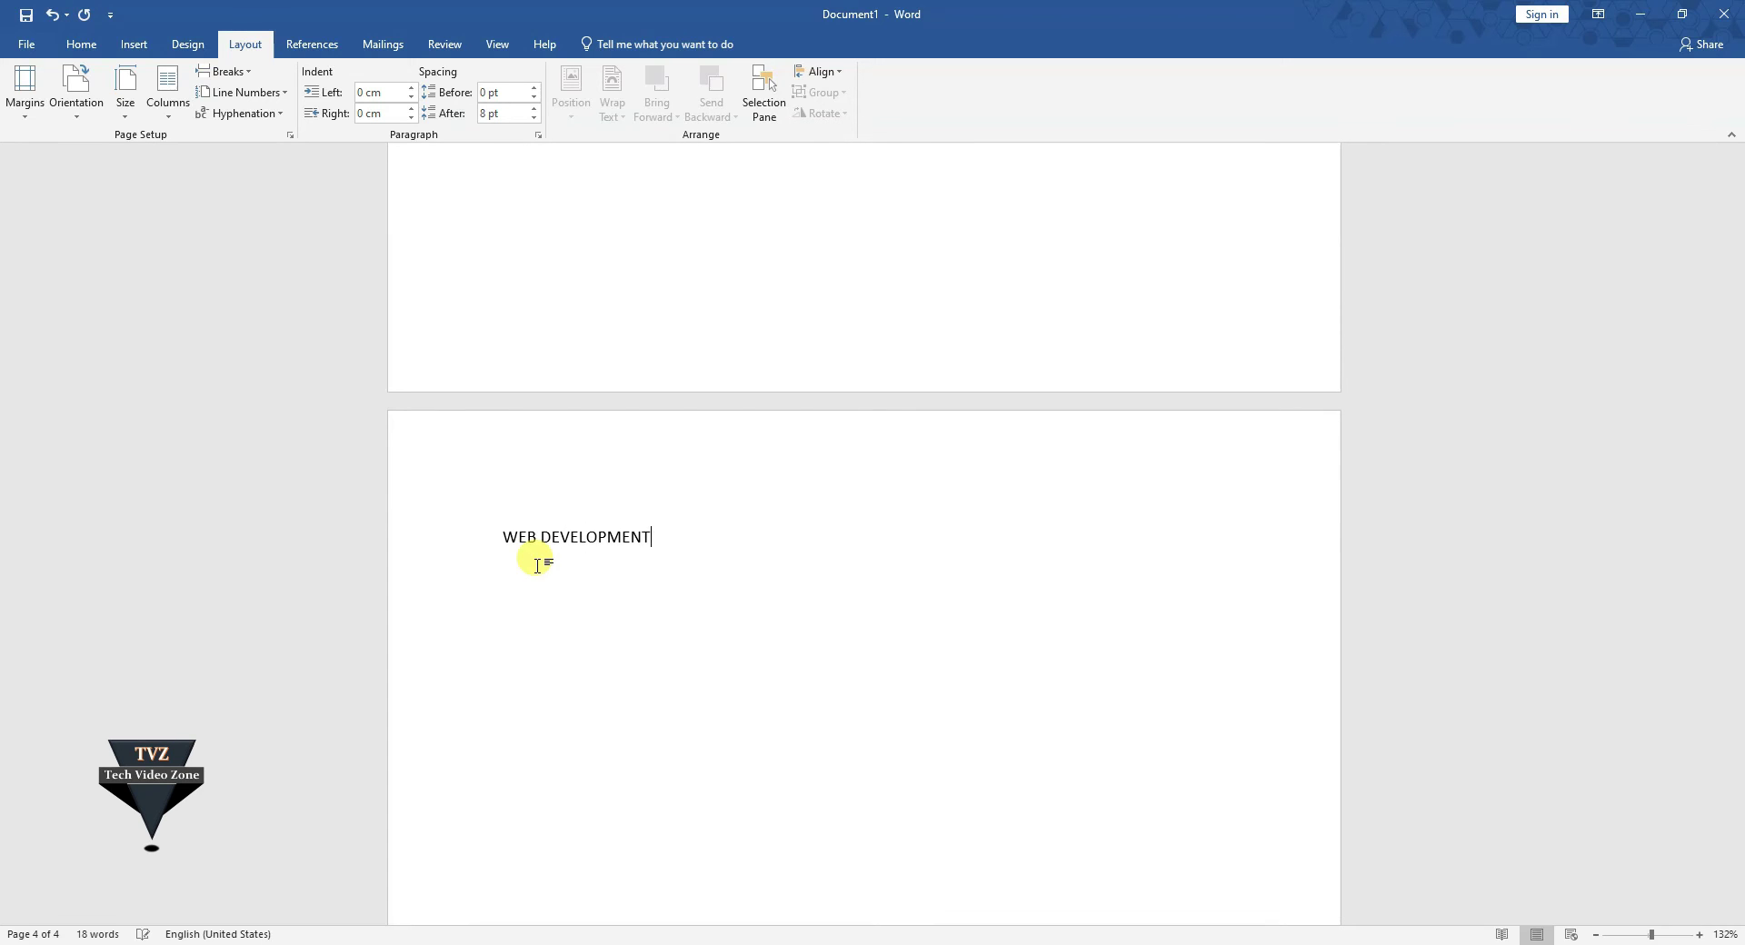
key(Return)
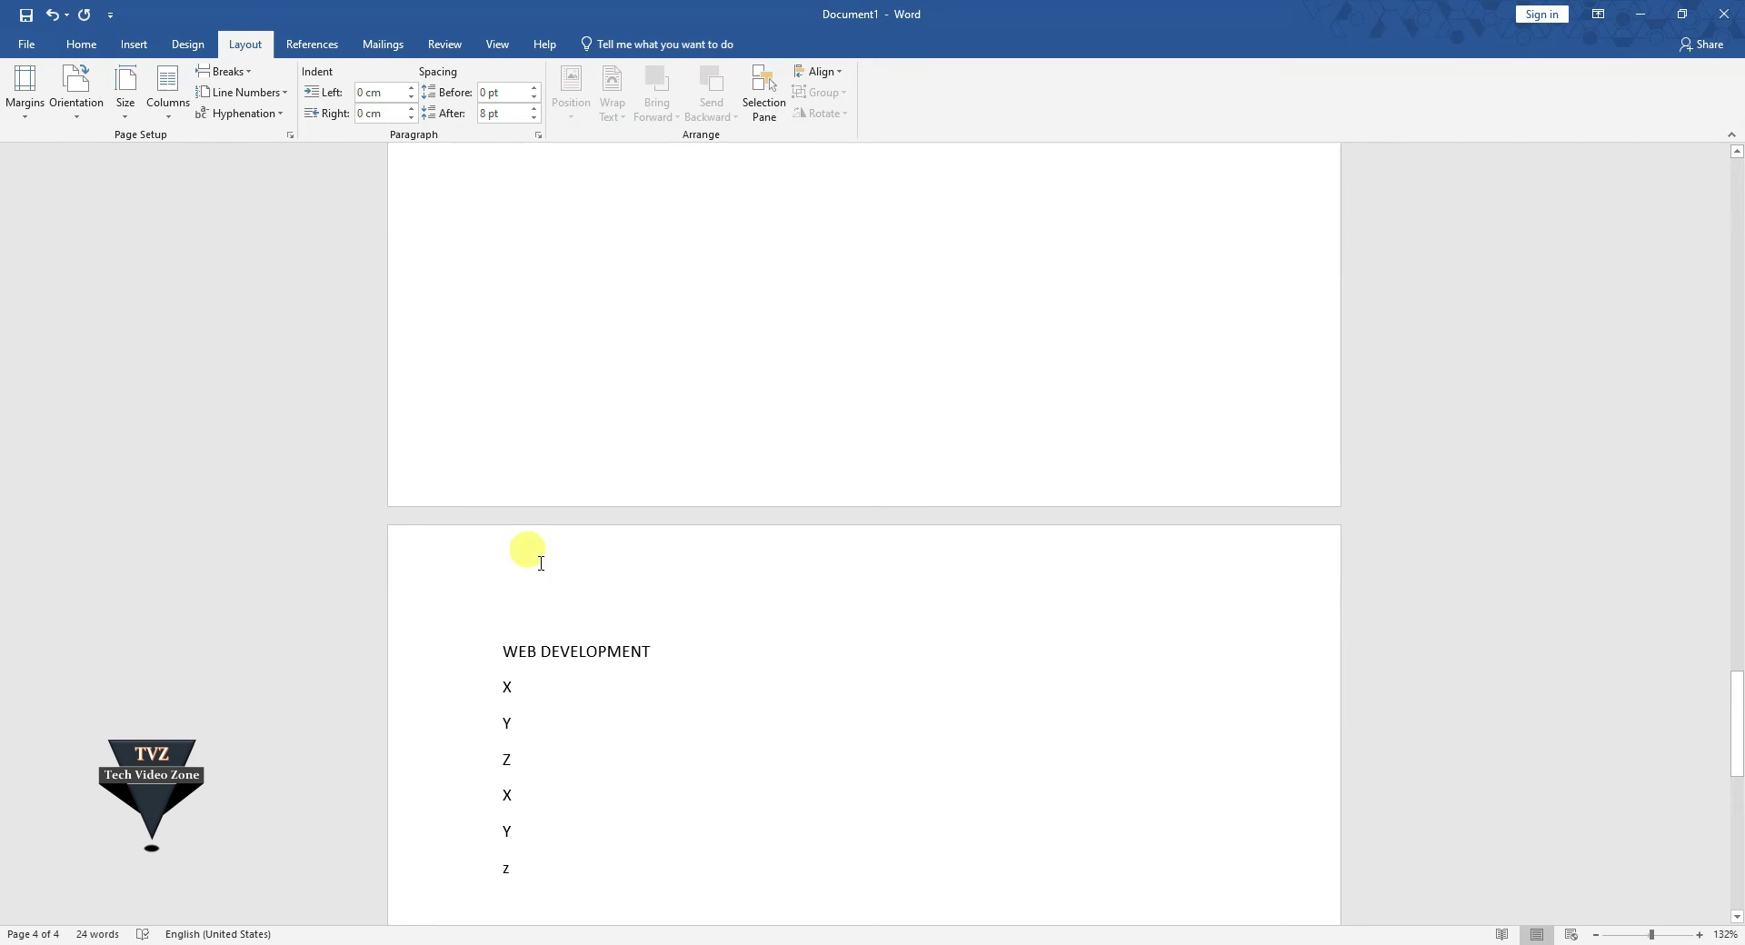
click(654, 649)
- Select WEB DEVELOPMENT and apply the Heading 1 style from the Home tab
shift+click(509, 654)
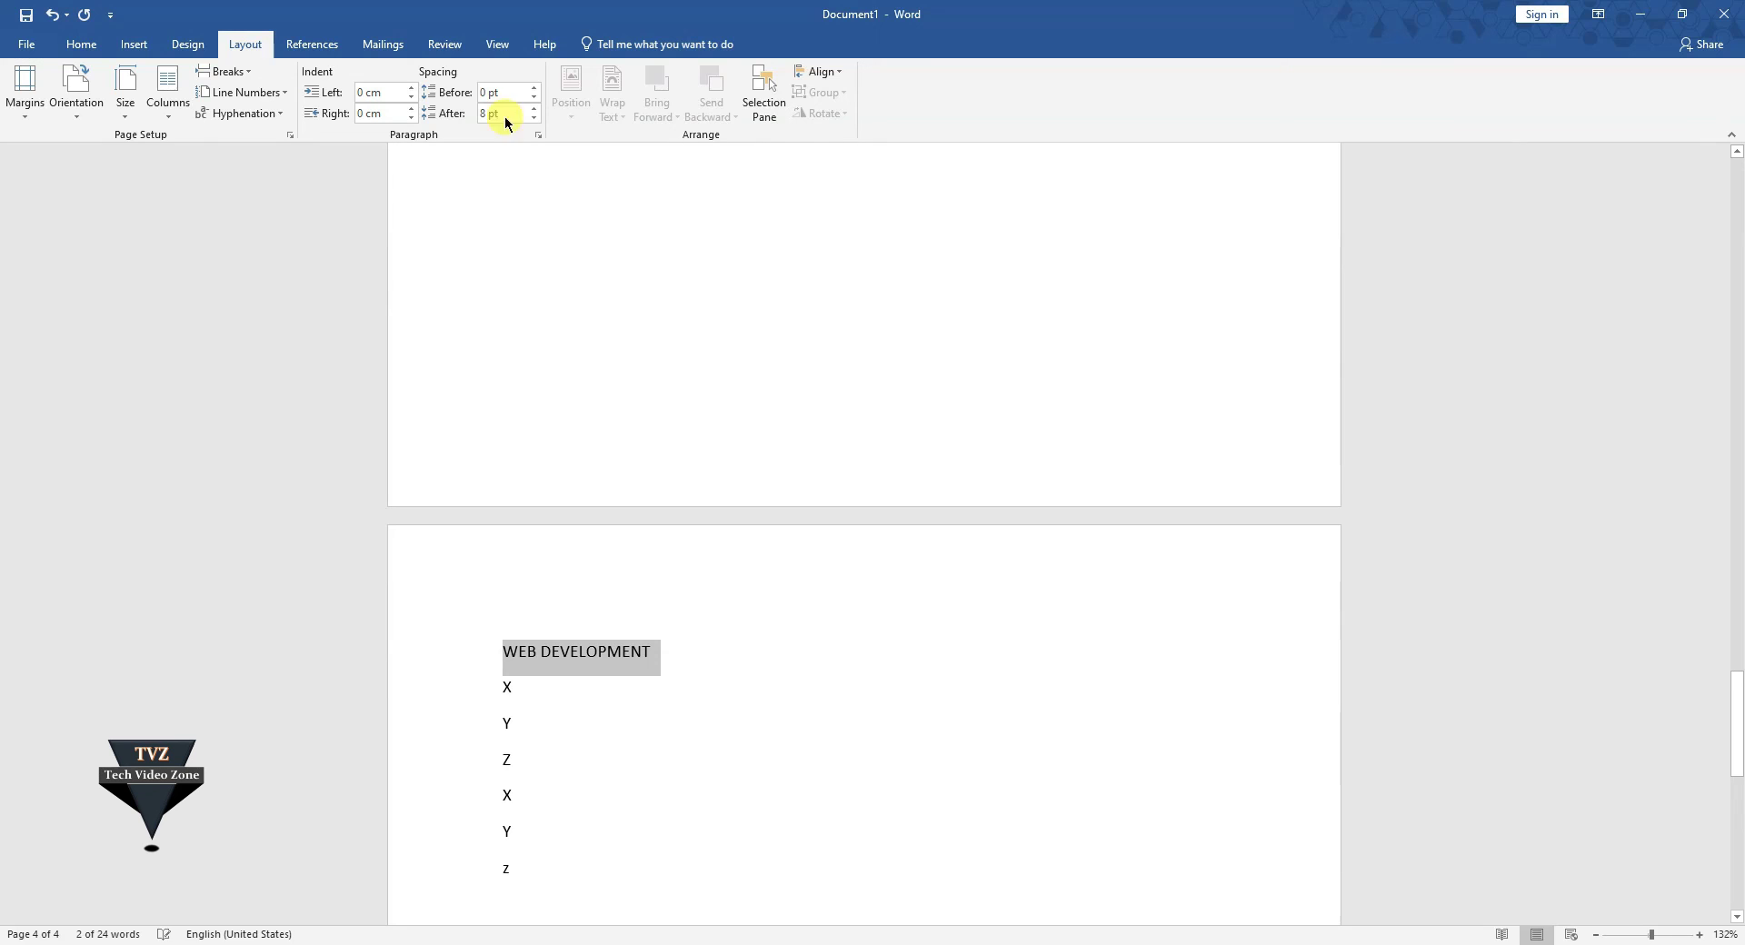
click(71, 52)
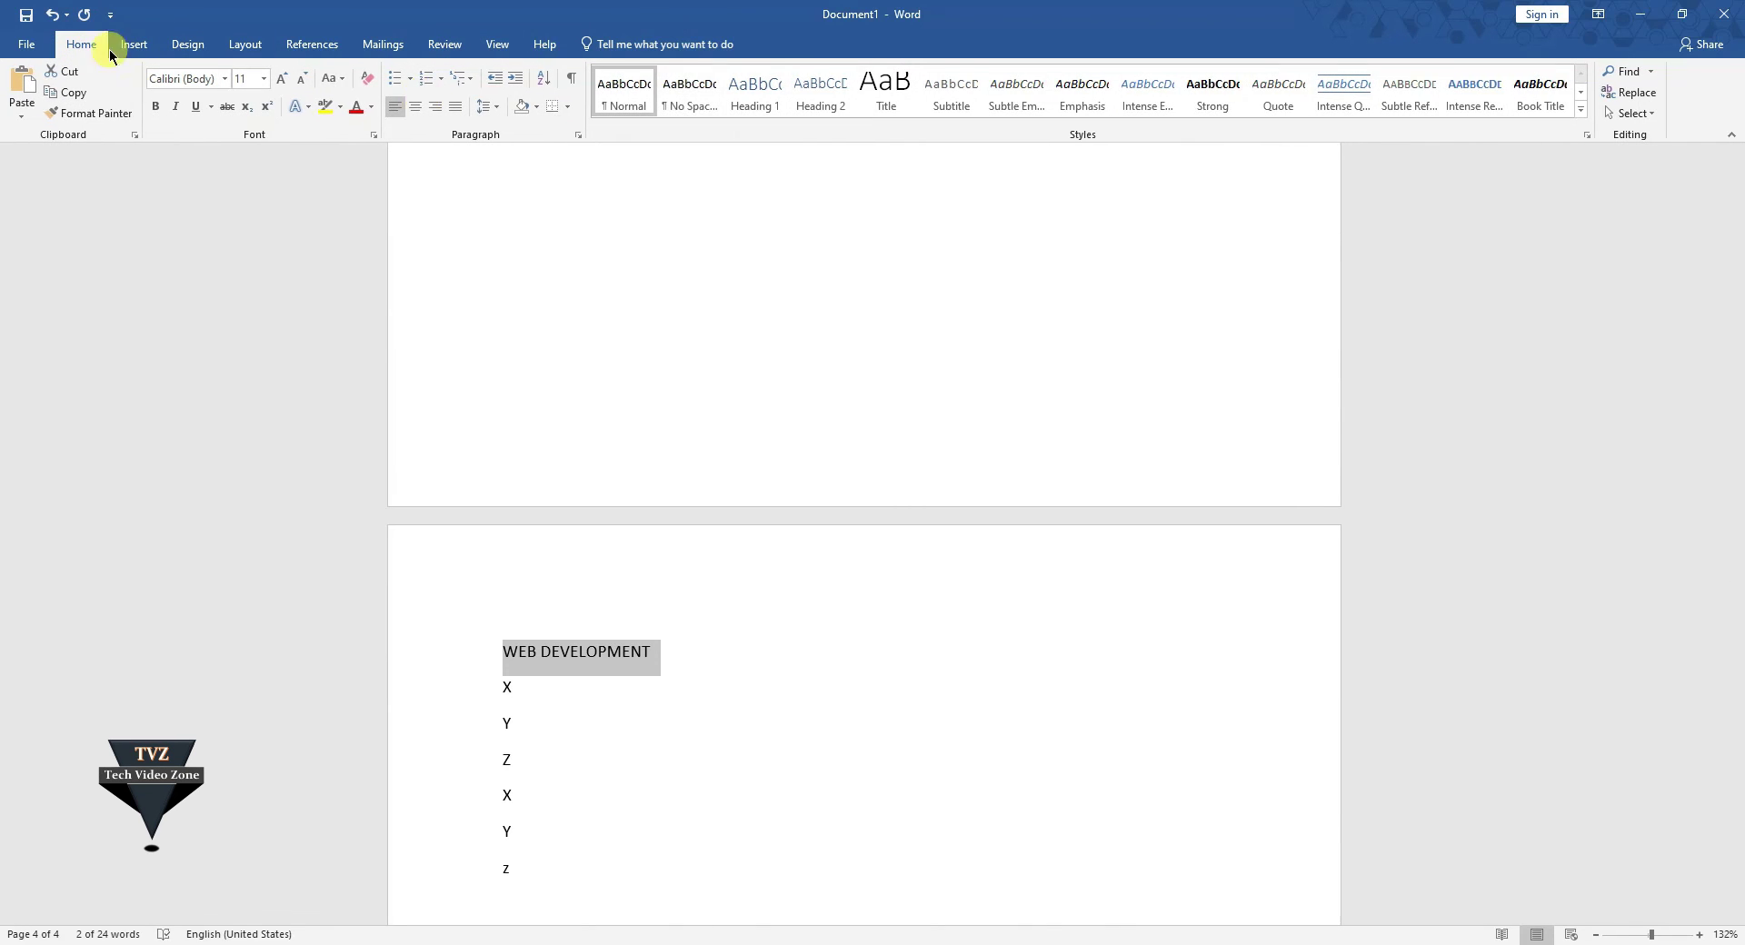
click(738, 95)
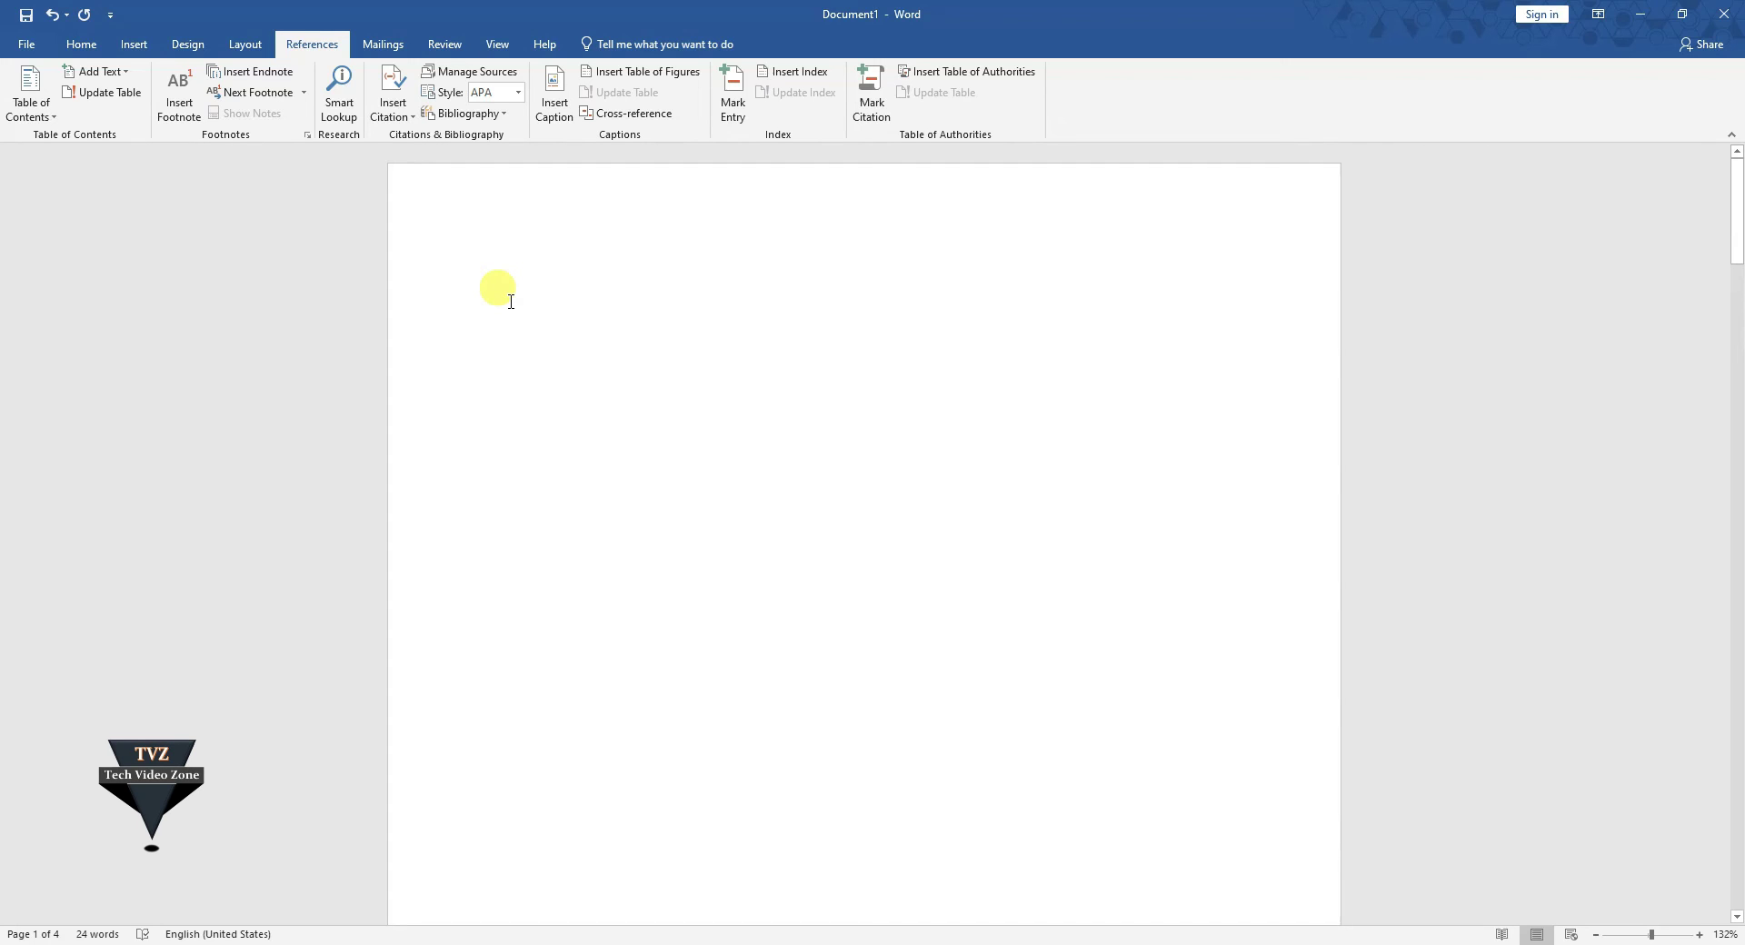
scroll(509, 296, down, 1)
scroll(1268, 368, down, 5)
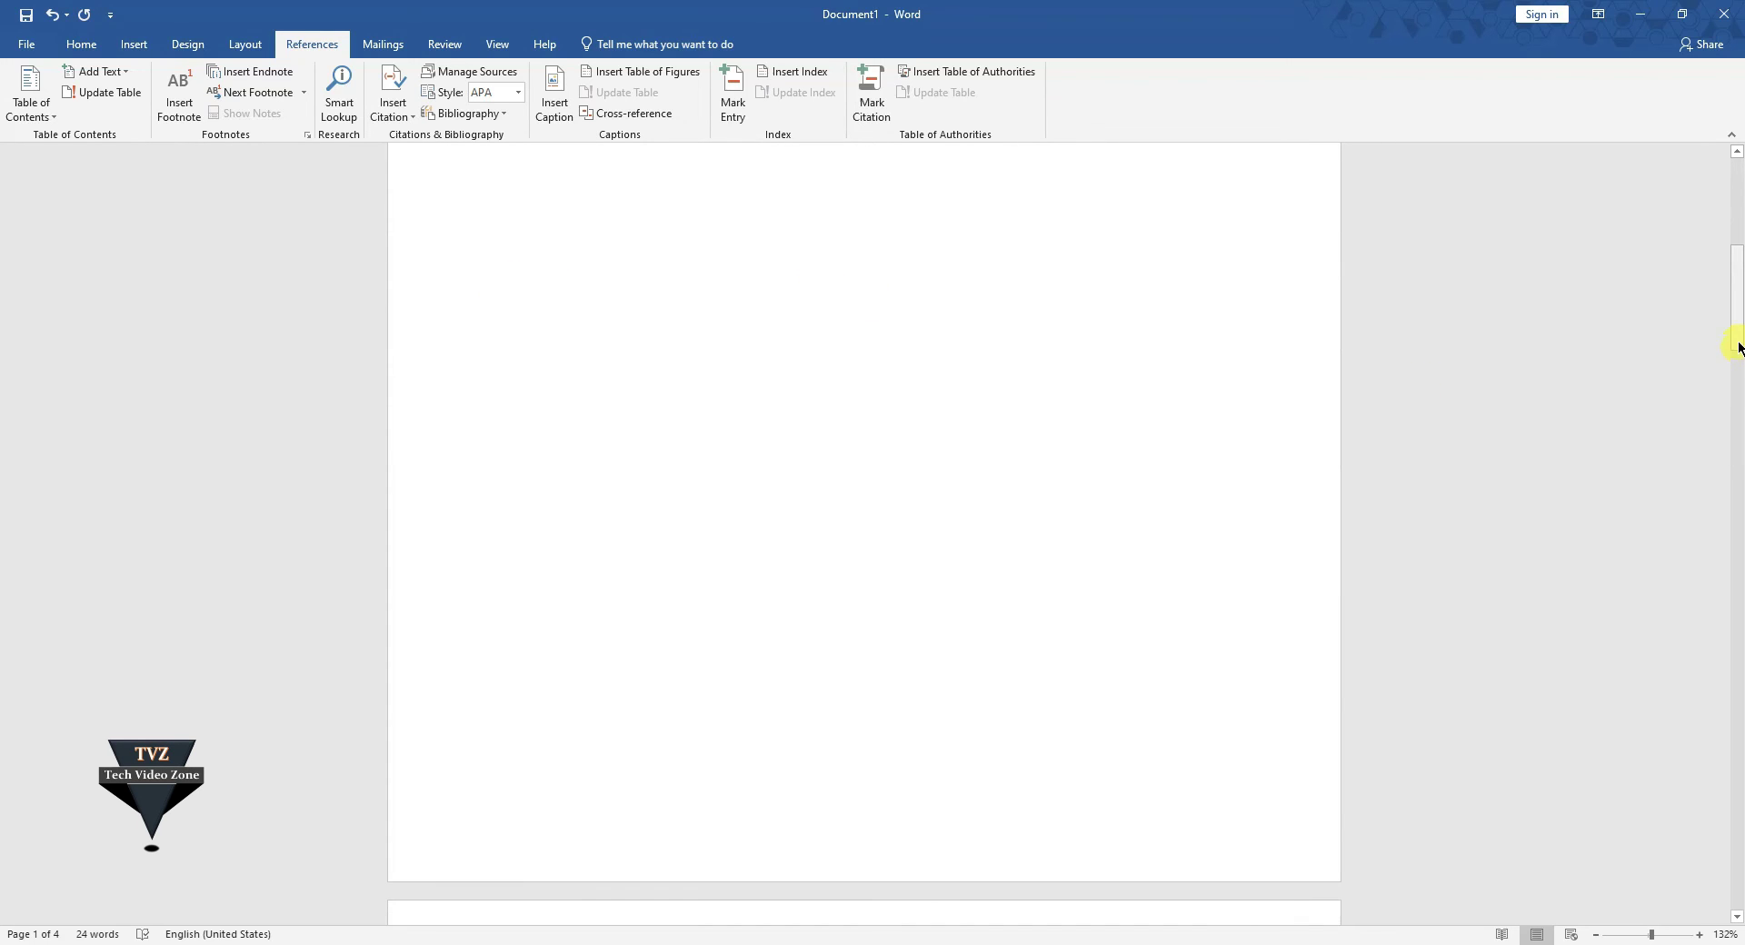
drag(1736, 347, 1736, 431)
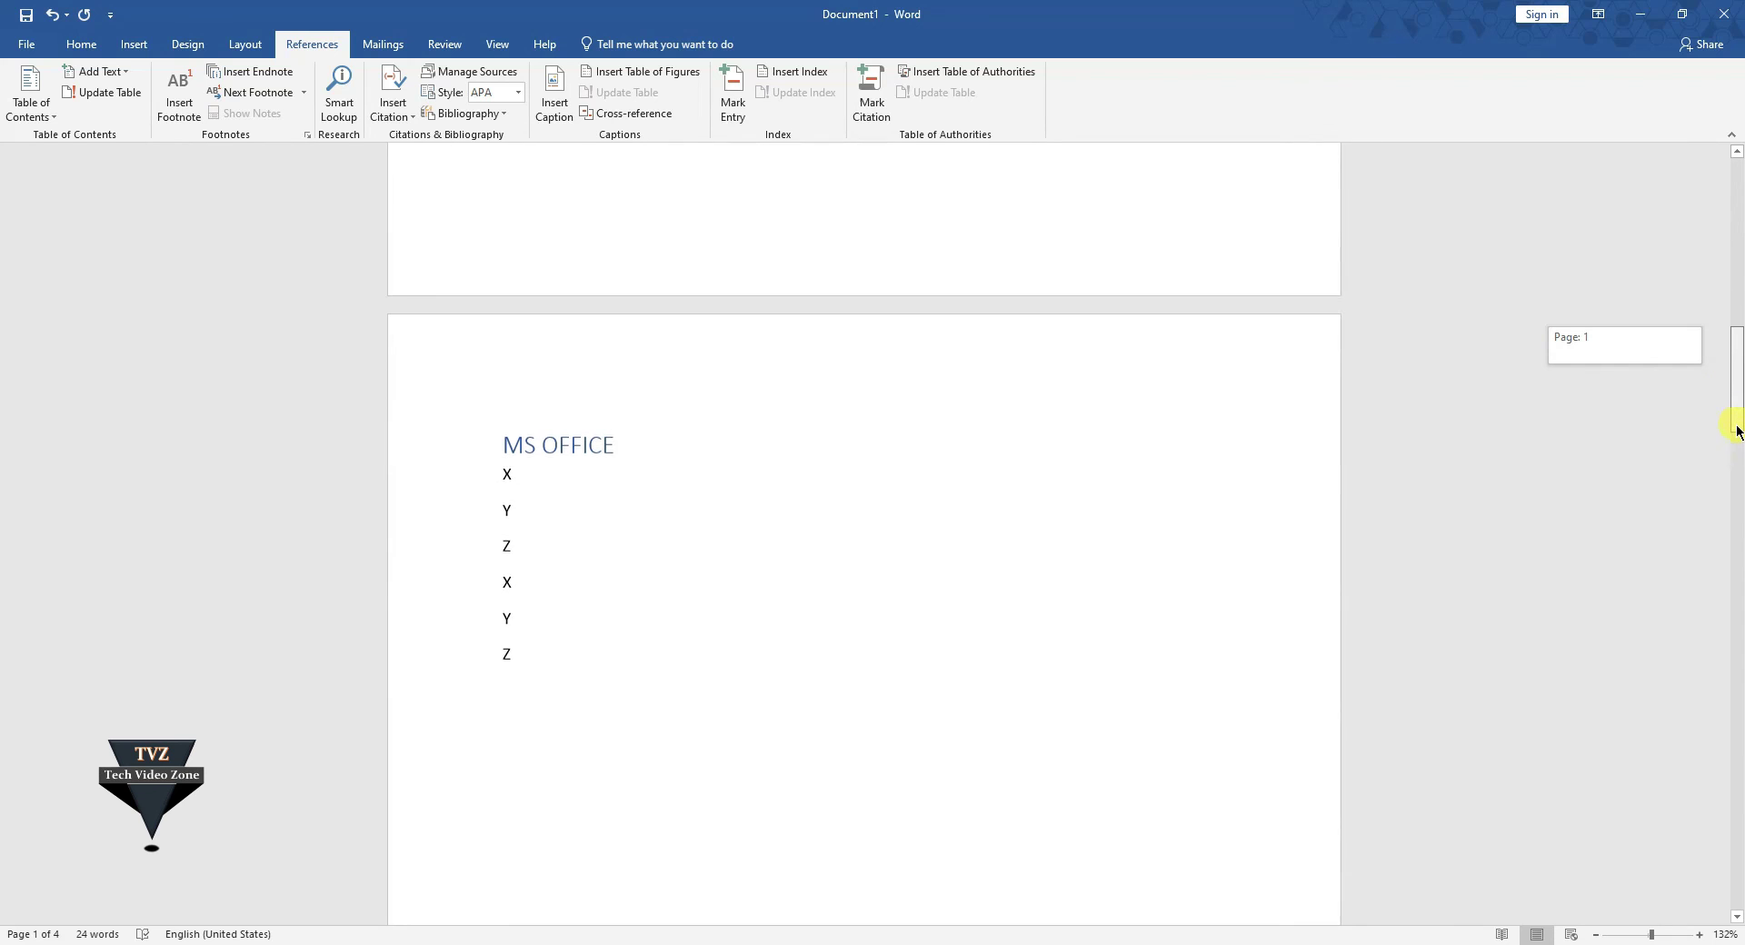
mouse_move(1736, 431)
mouse_down()
mouse_move(1724, 800)
mouse_move(1739, 256)
mouse_up()
click(491, 291)
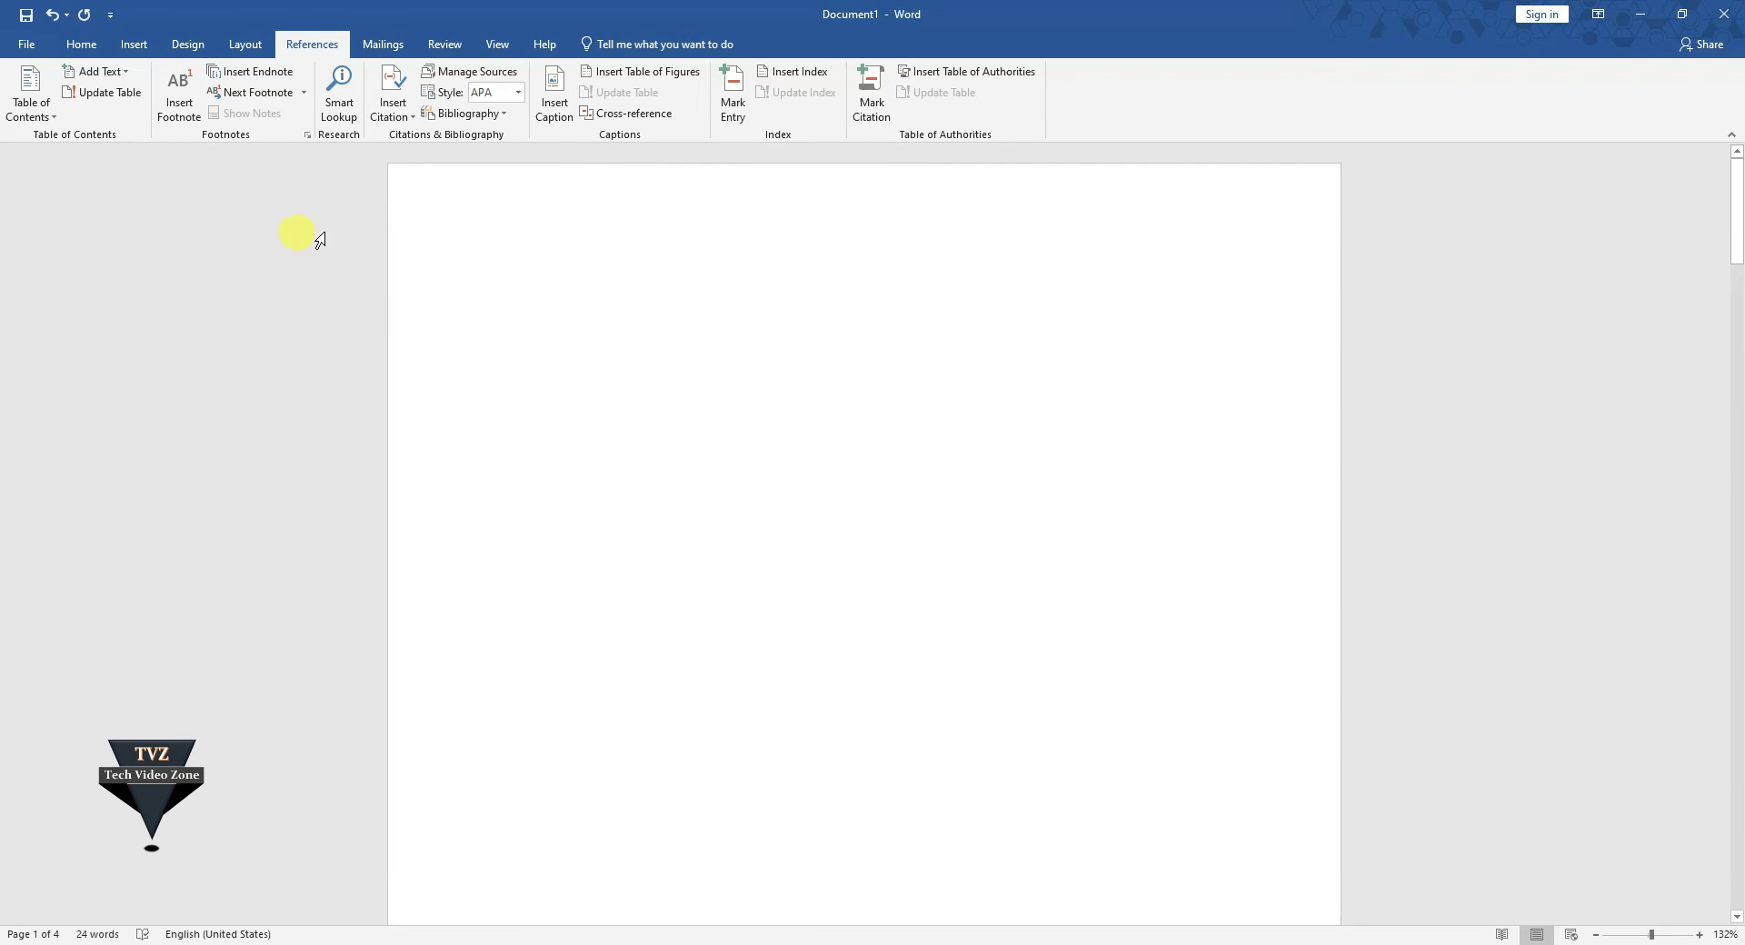
- Insert Automatic Table 1 on page 1, listing MS OFFICE 2, Graphic Designing 3, Web development 4
click(36, 107)
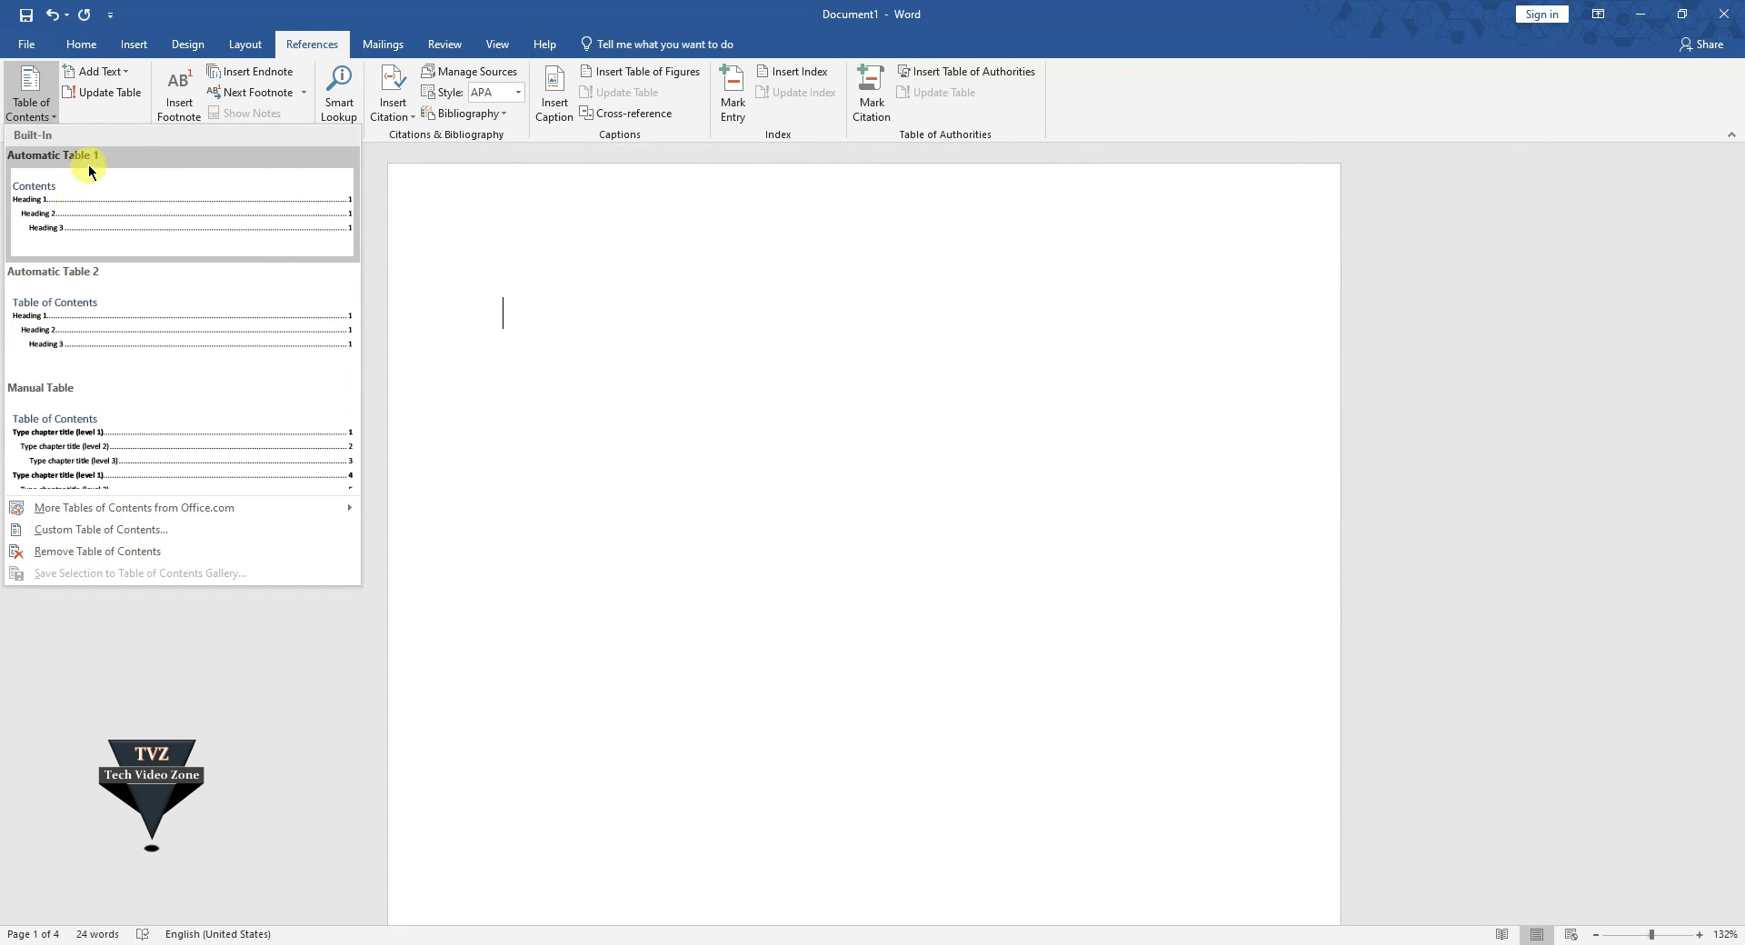
click(66, 222)
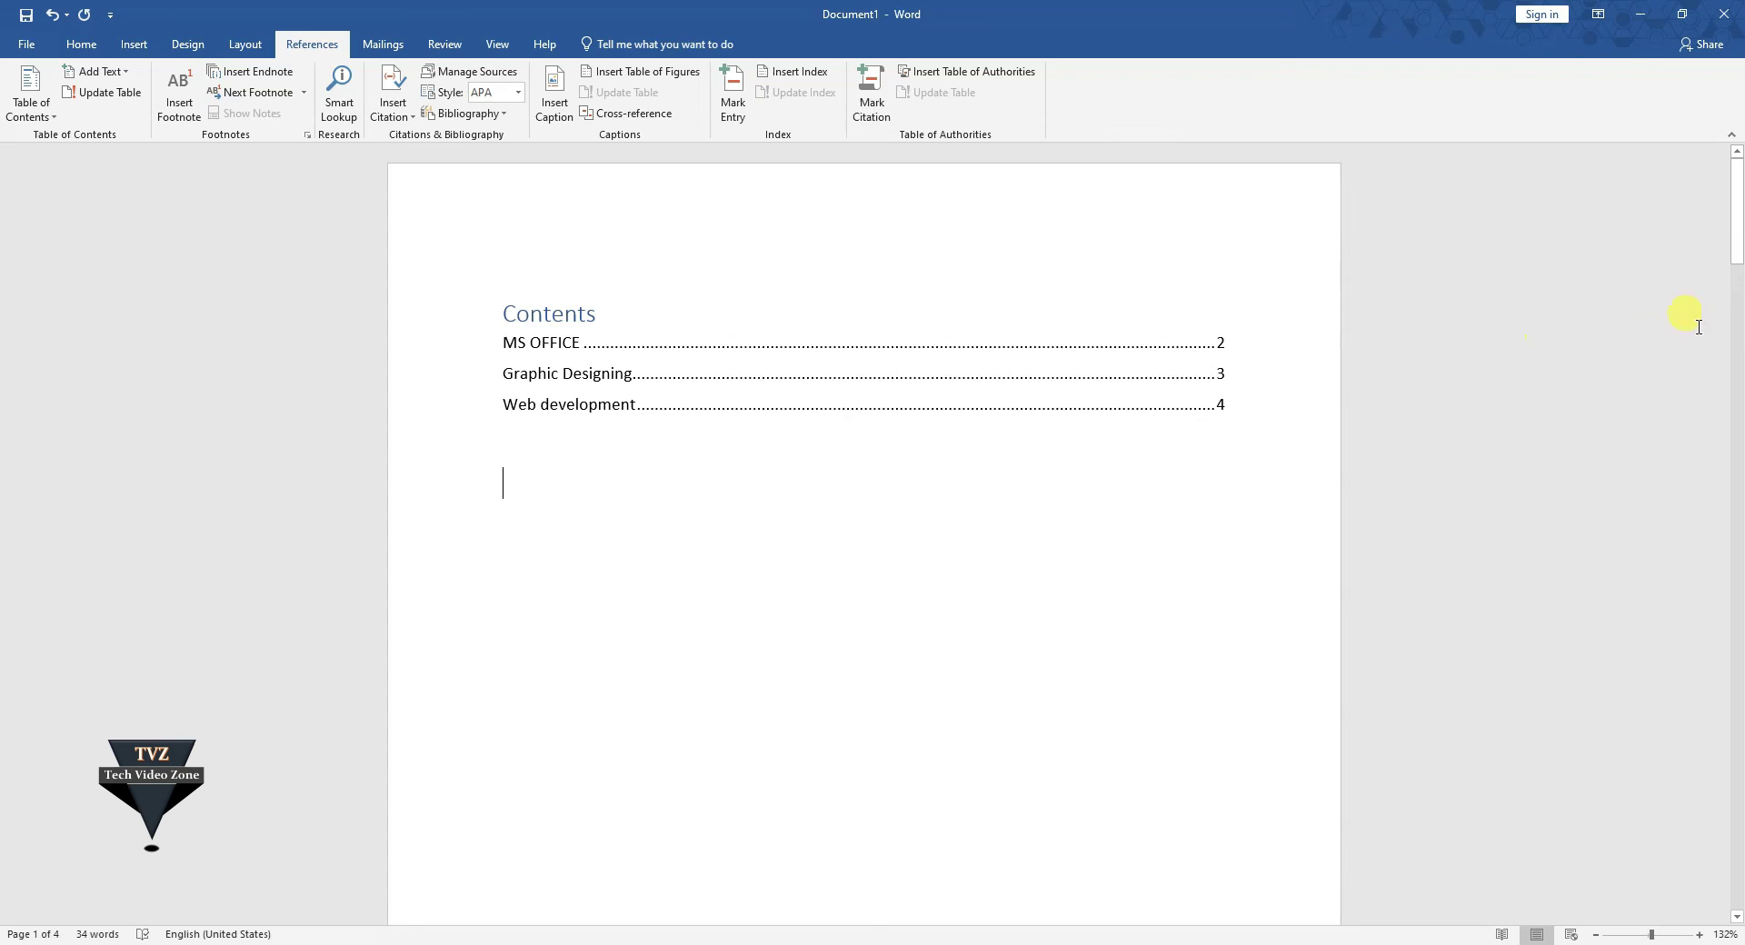
drag(1739, 231, 1740, 382)
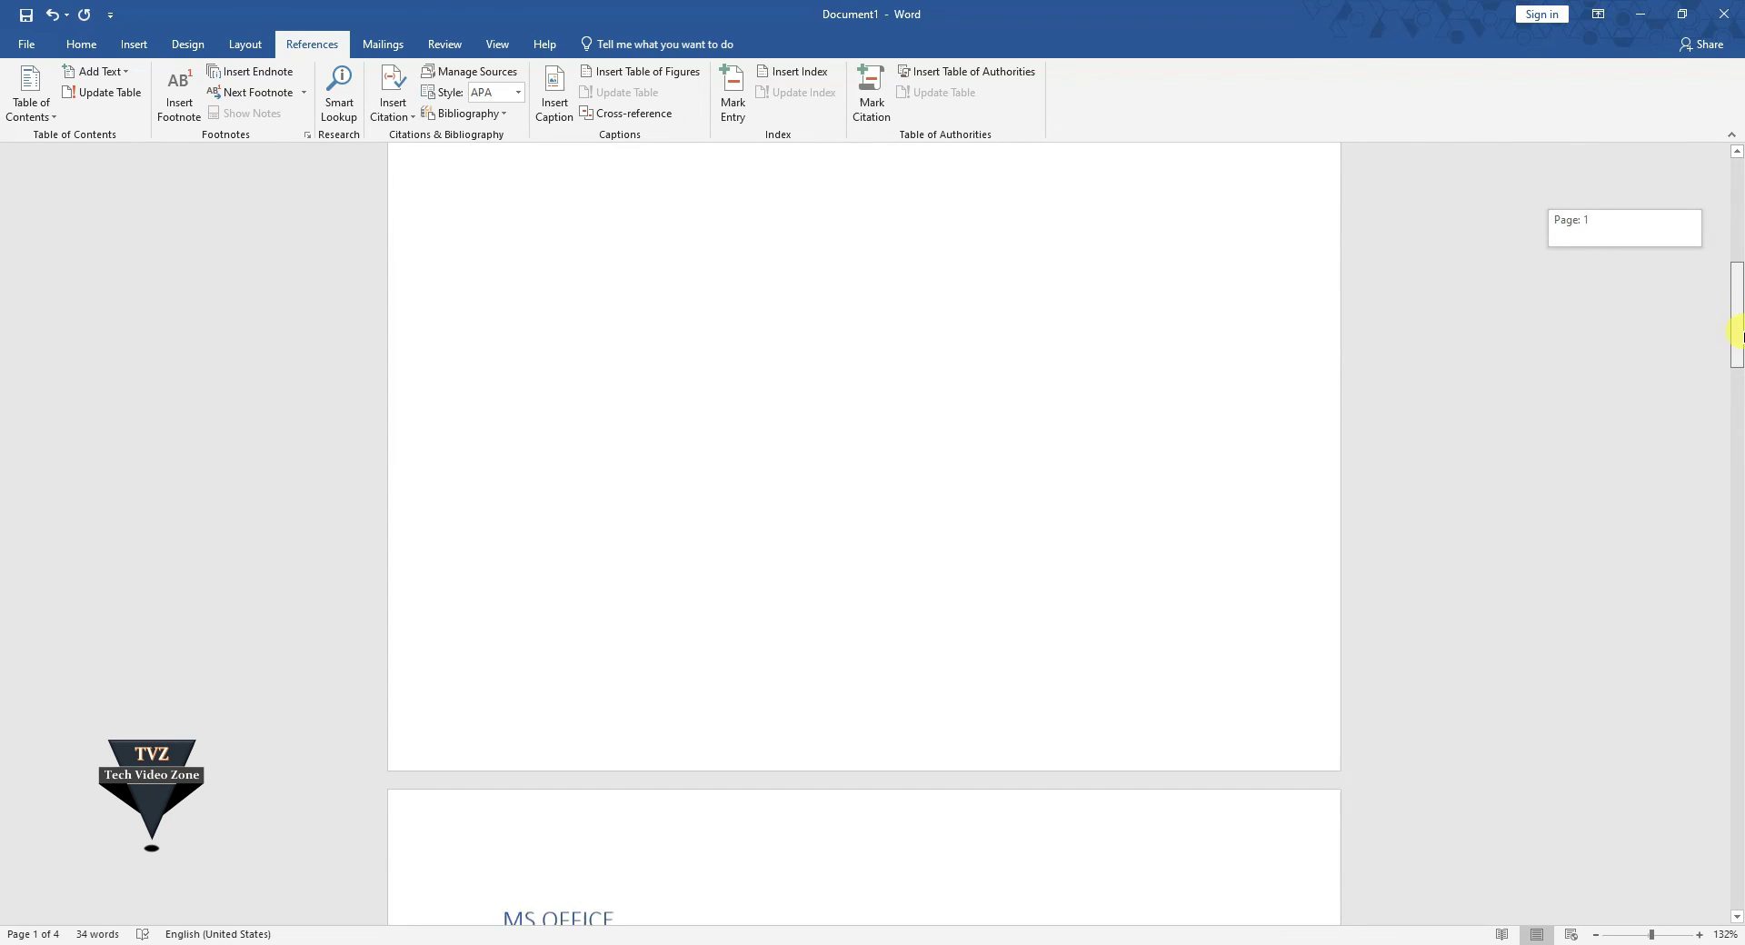
drag(1737, 382, 1737, 169)
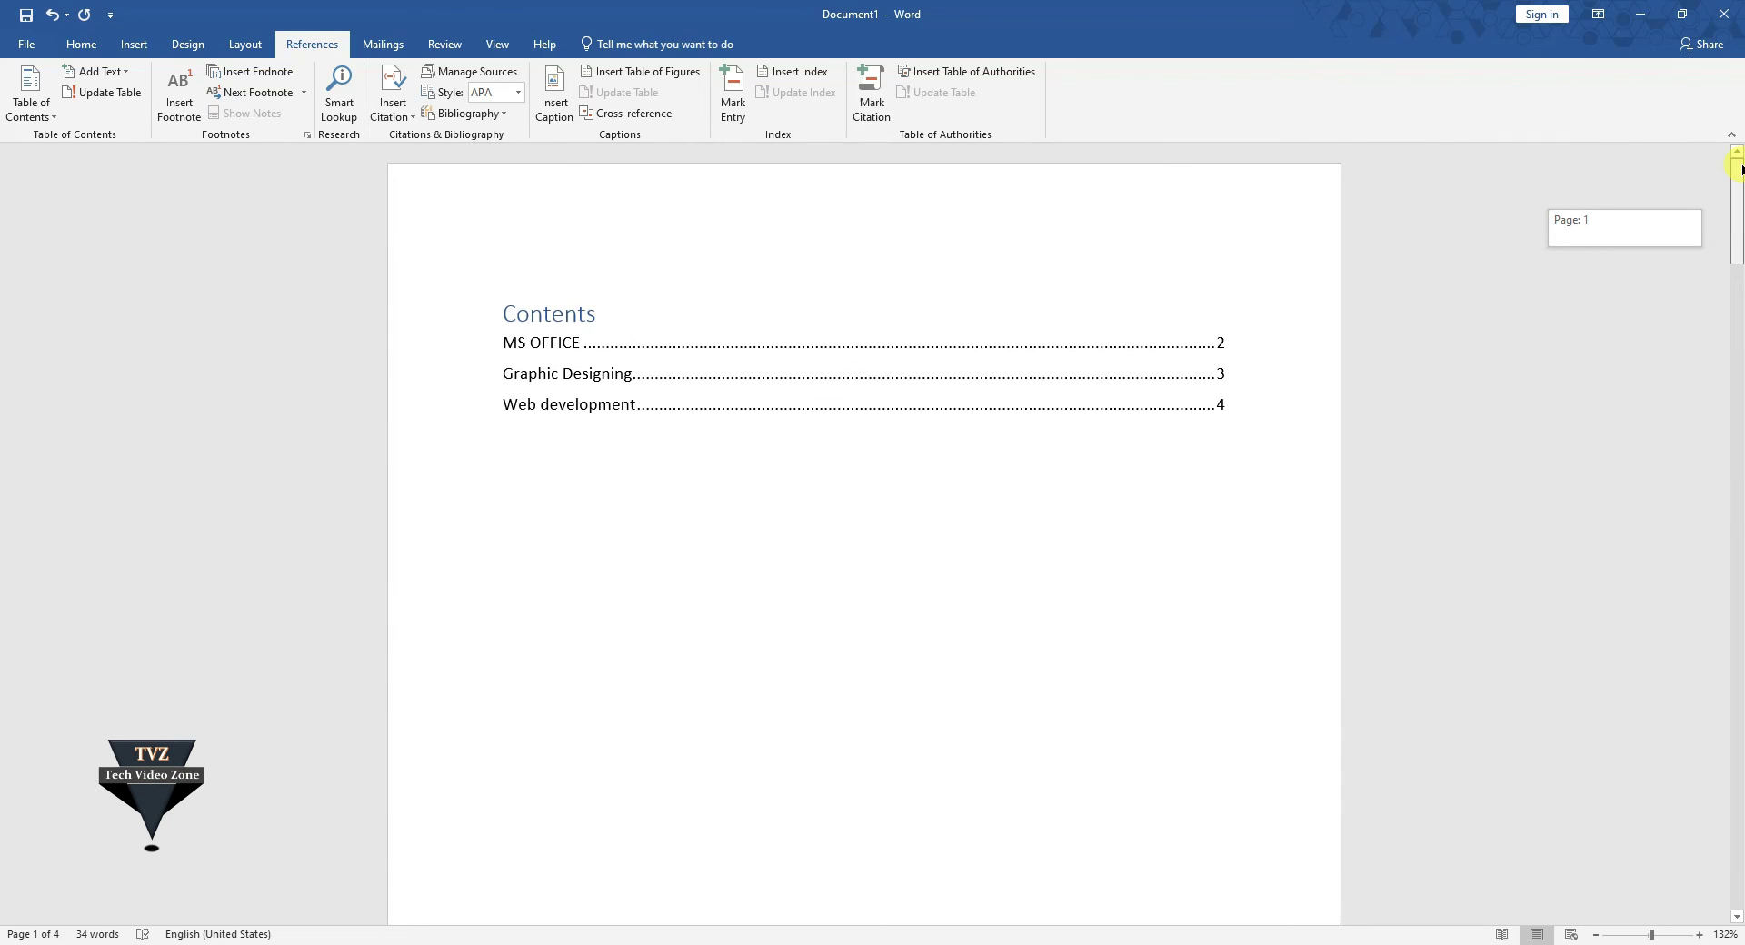
drag(1735, 240, 1731, 763)
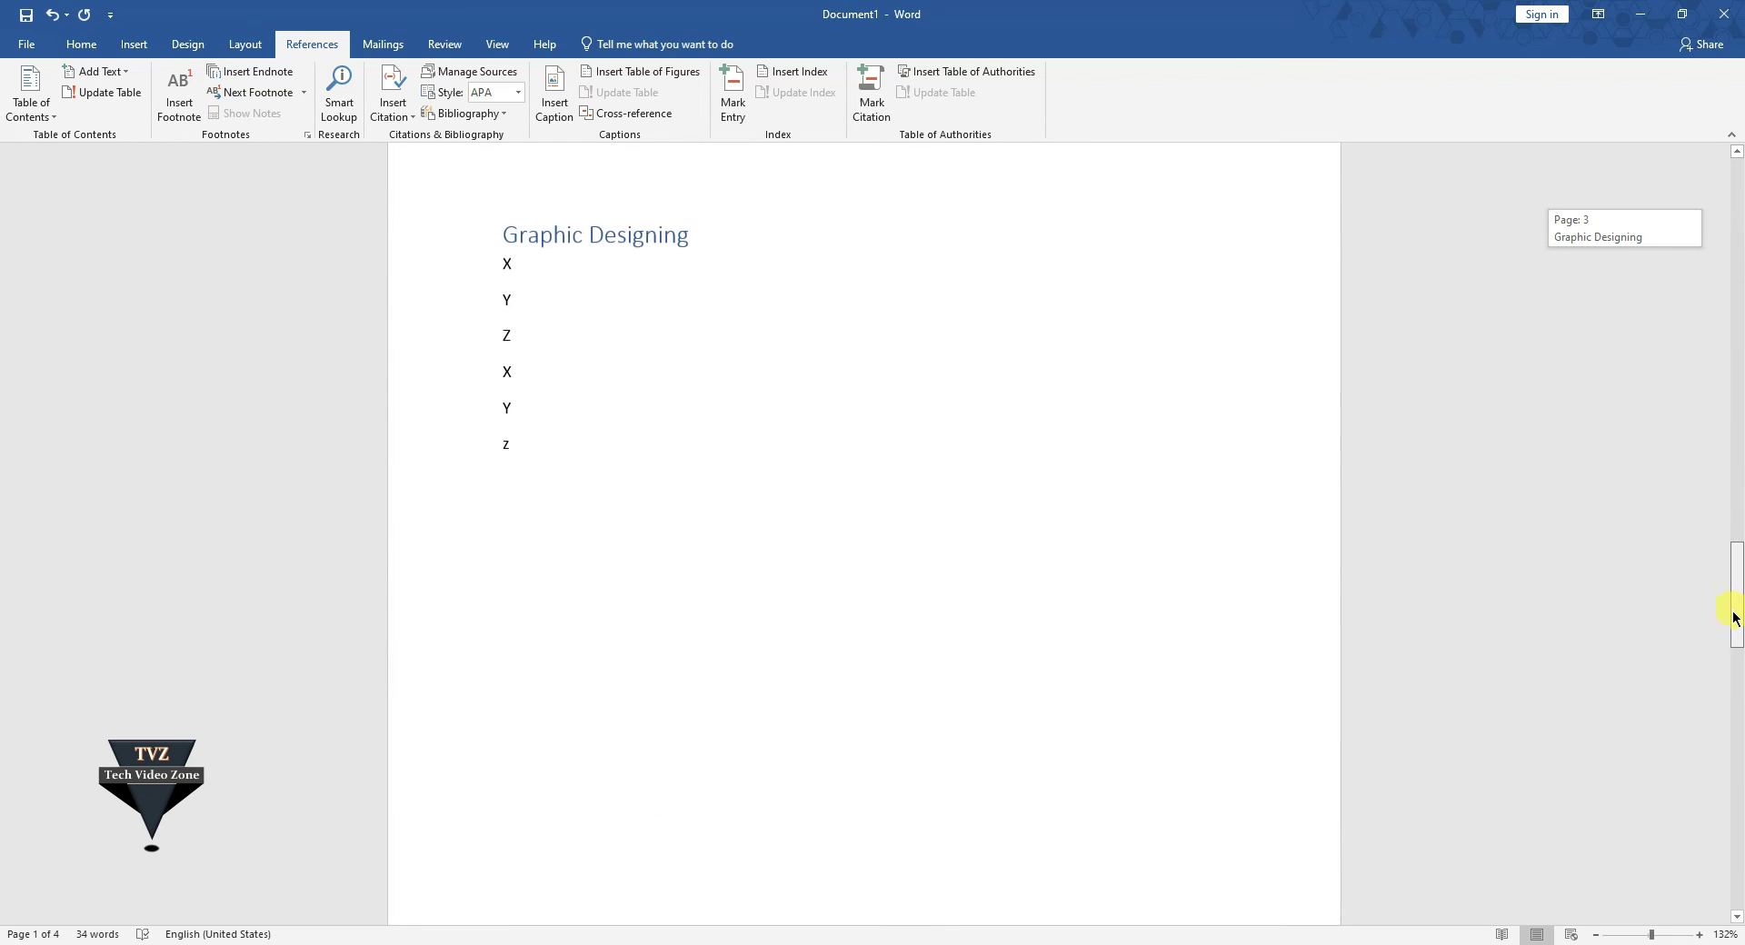
drag(1731, 763, 1735, 169)
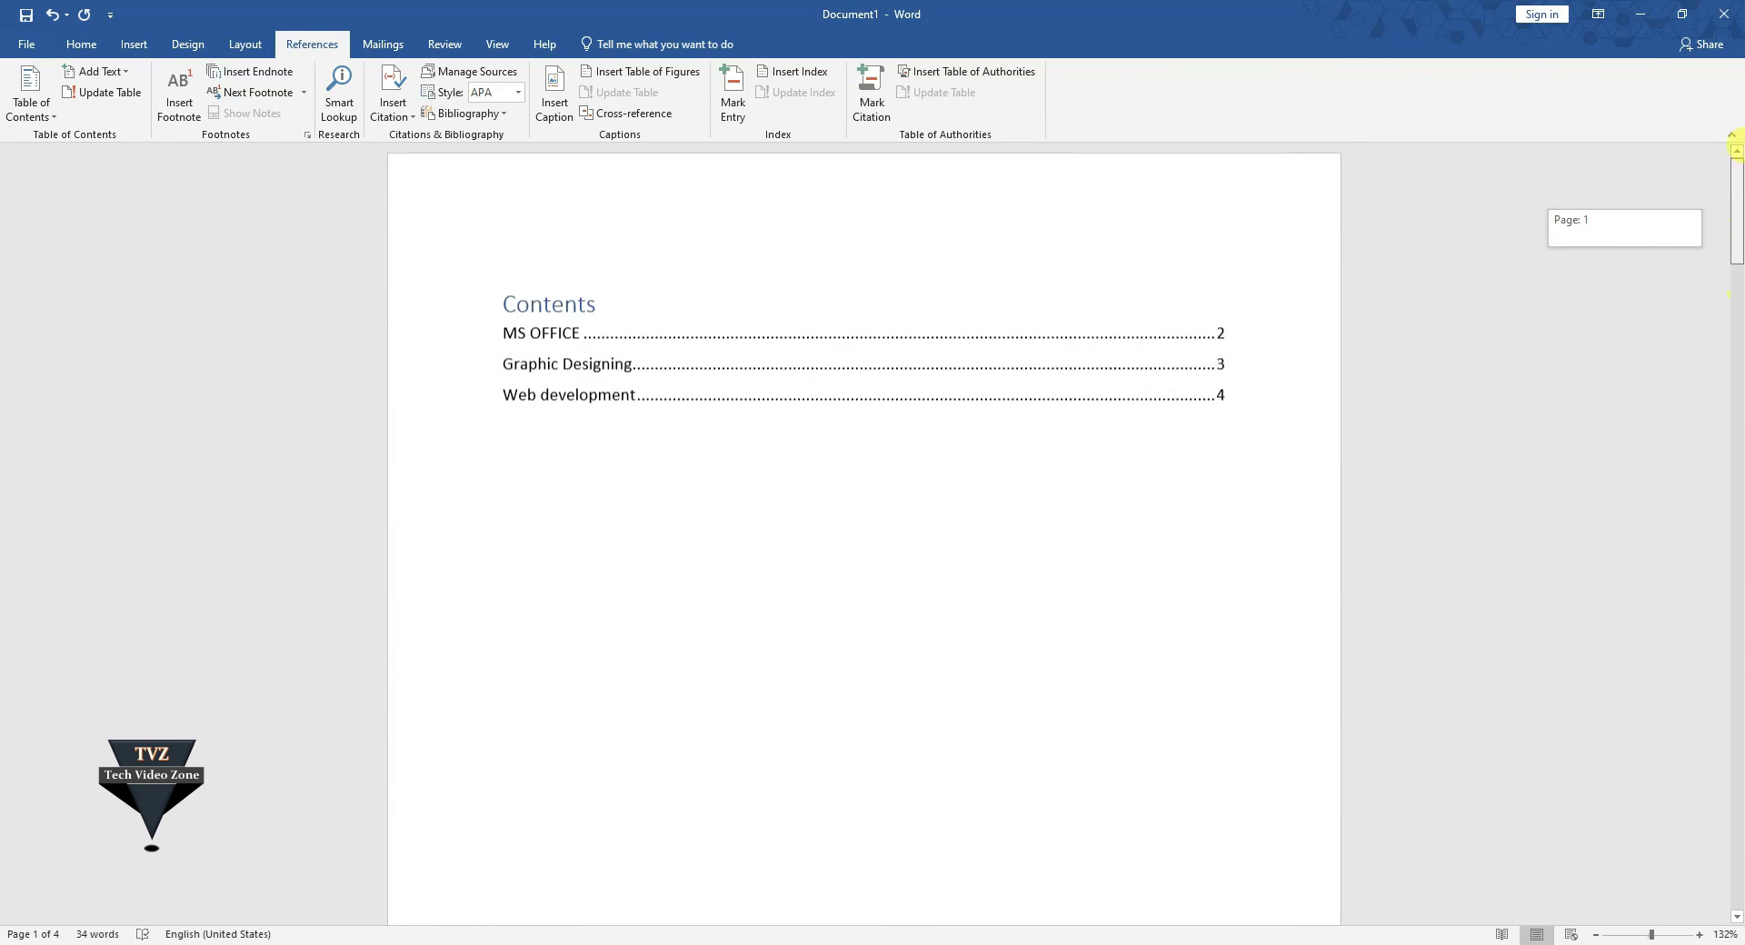
click(1060, 445)
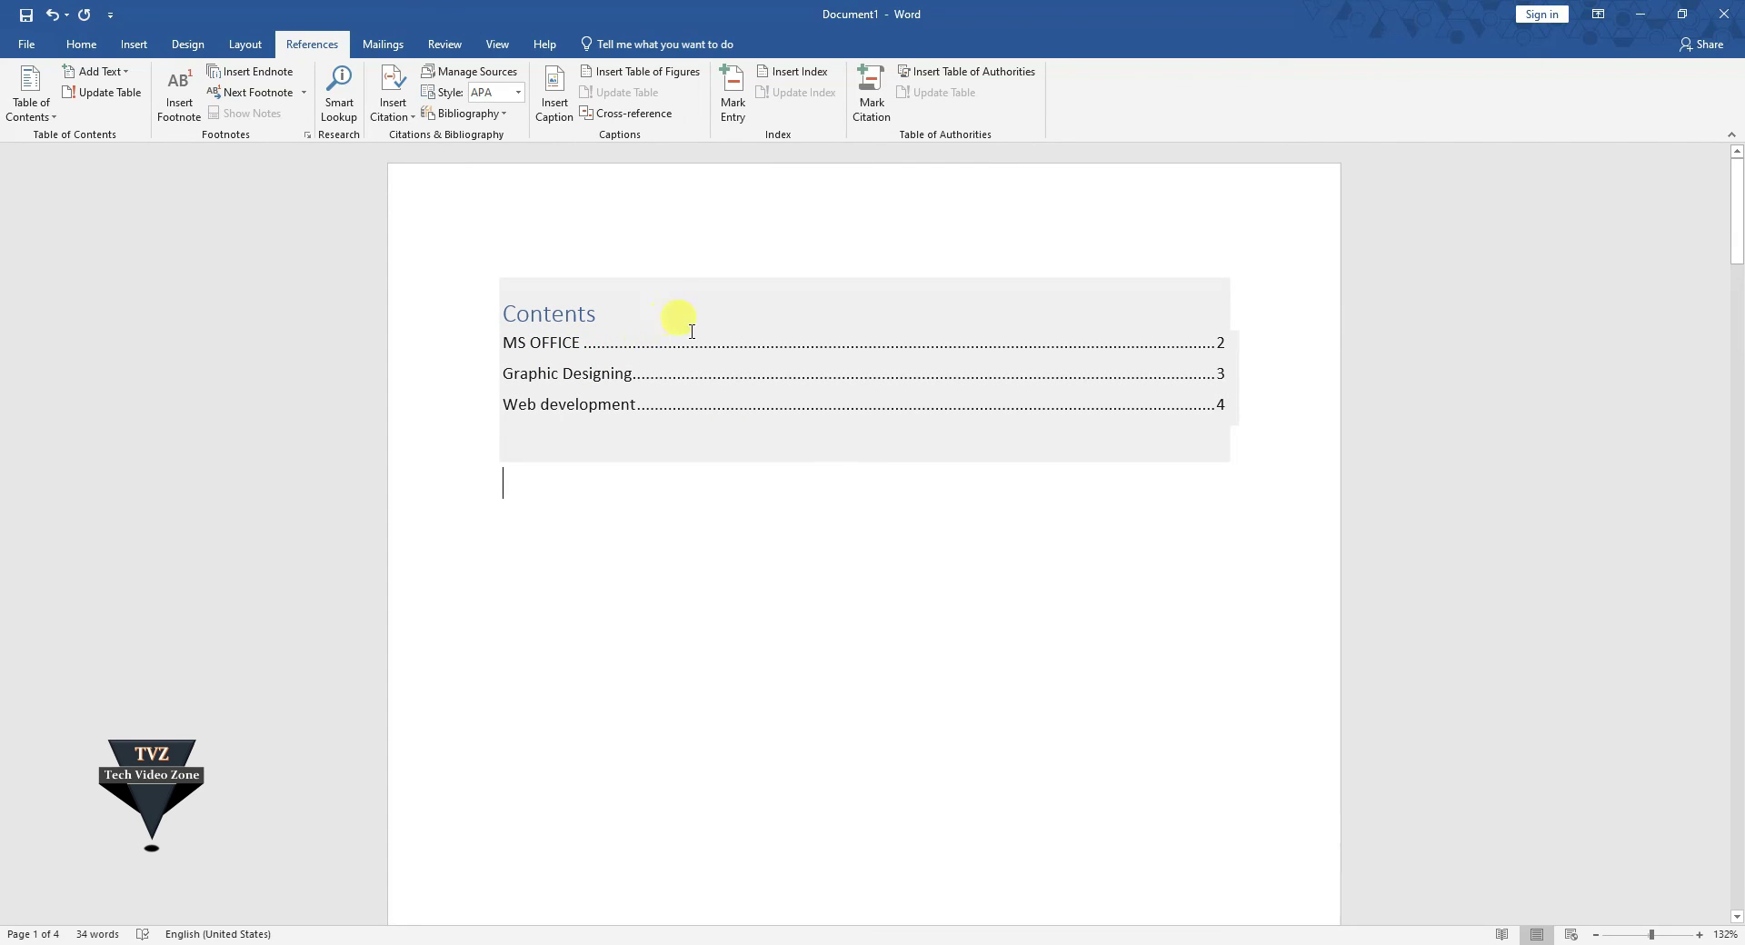
mouse_move(1737, 234)
mouse_down()
mouse_move(1708, 419)
mouse_move(1662, 163)
mouse_up()
mouse_move(1736, 200)
mouse_down()
mouse_move(1737, 250)
mouse_move(1737, 205)
mouse_up()
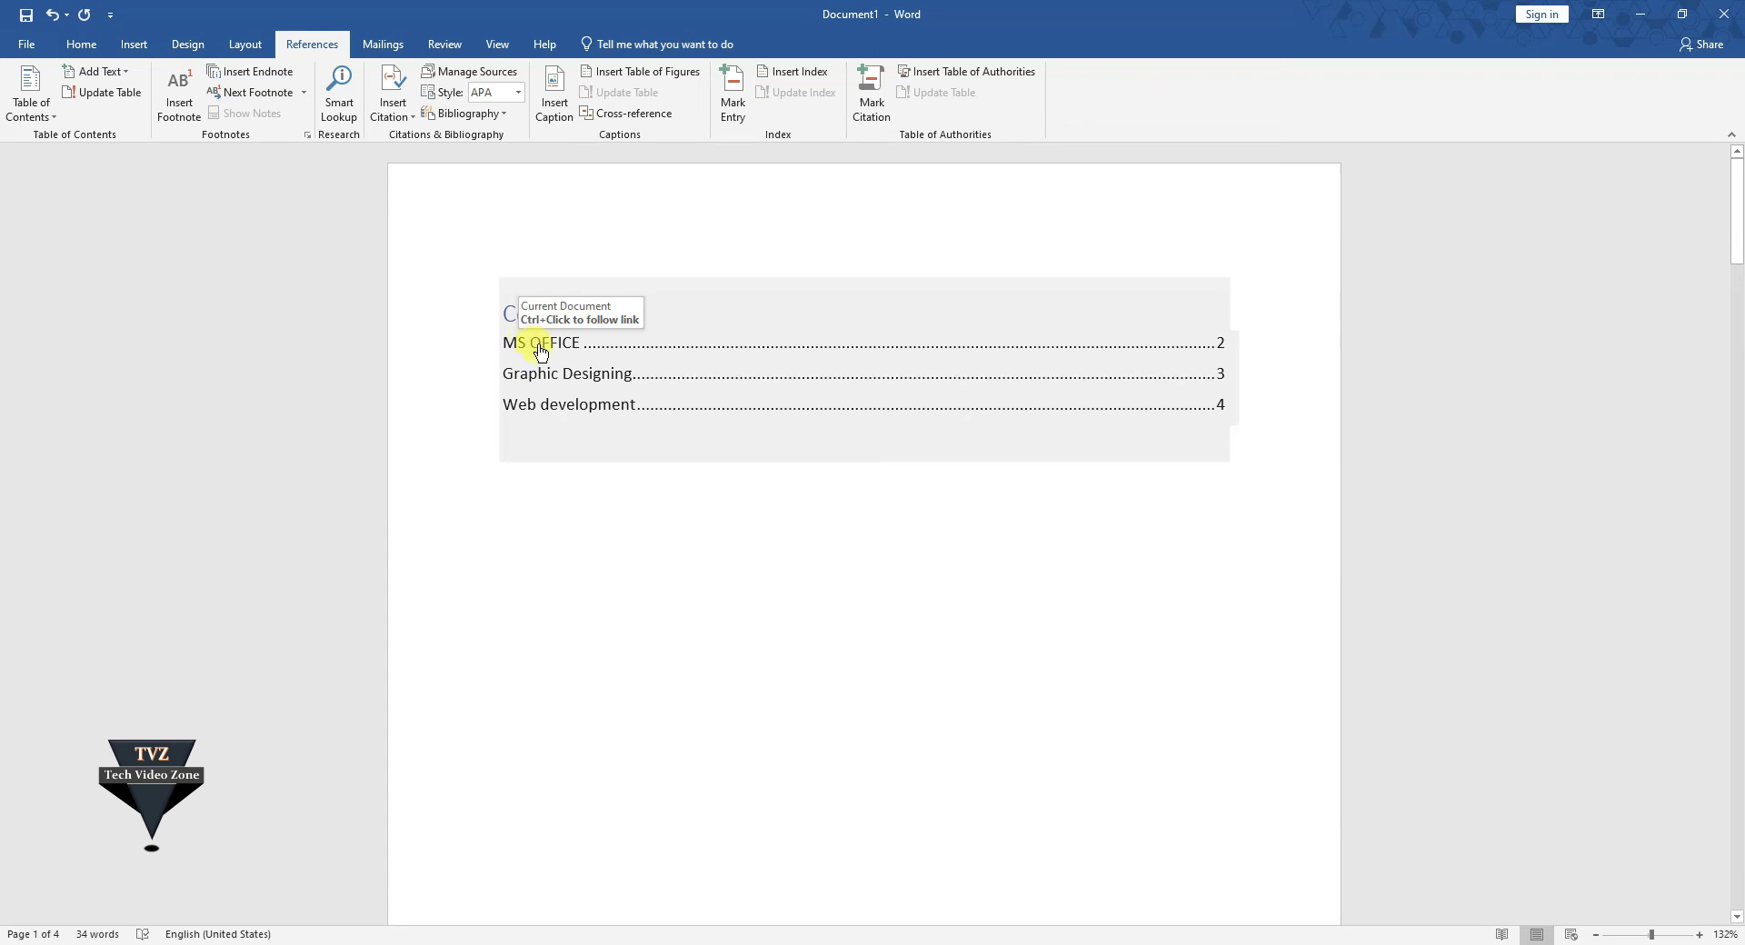
ctrl+click(538, 410)
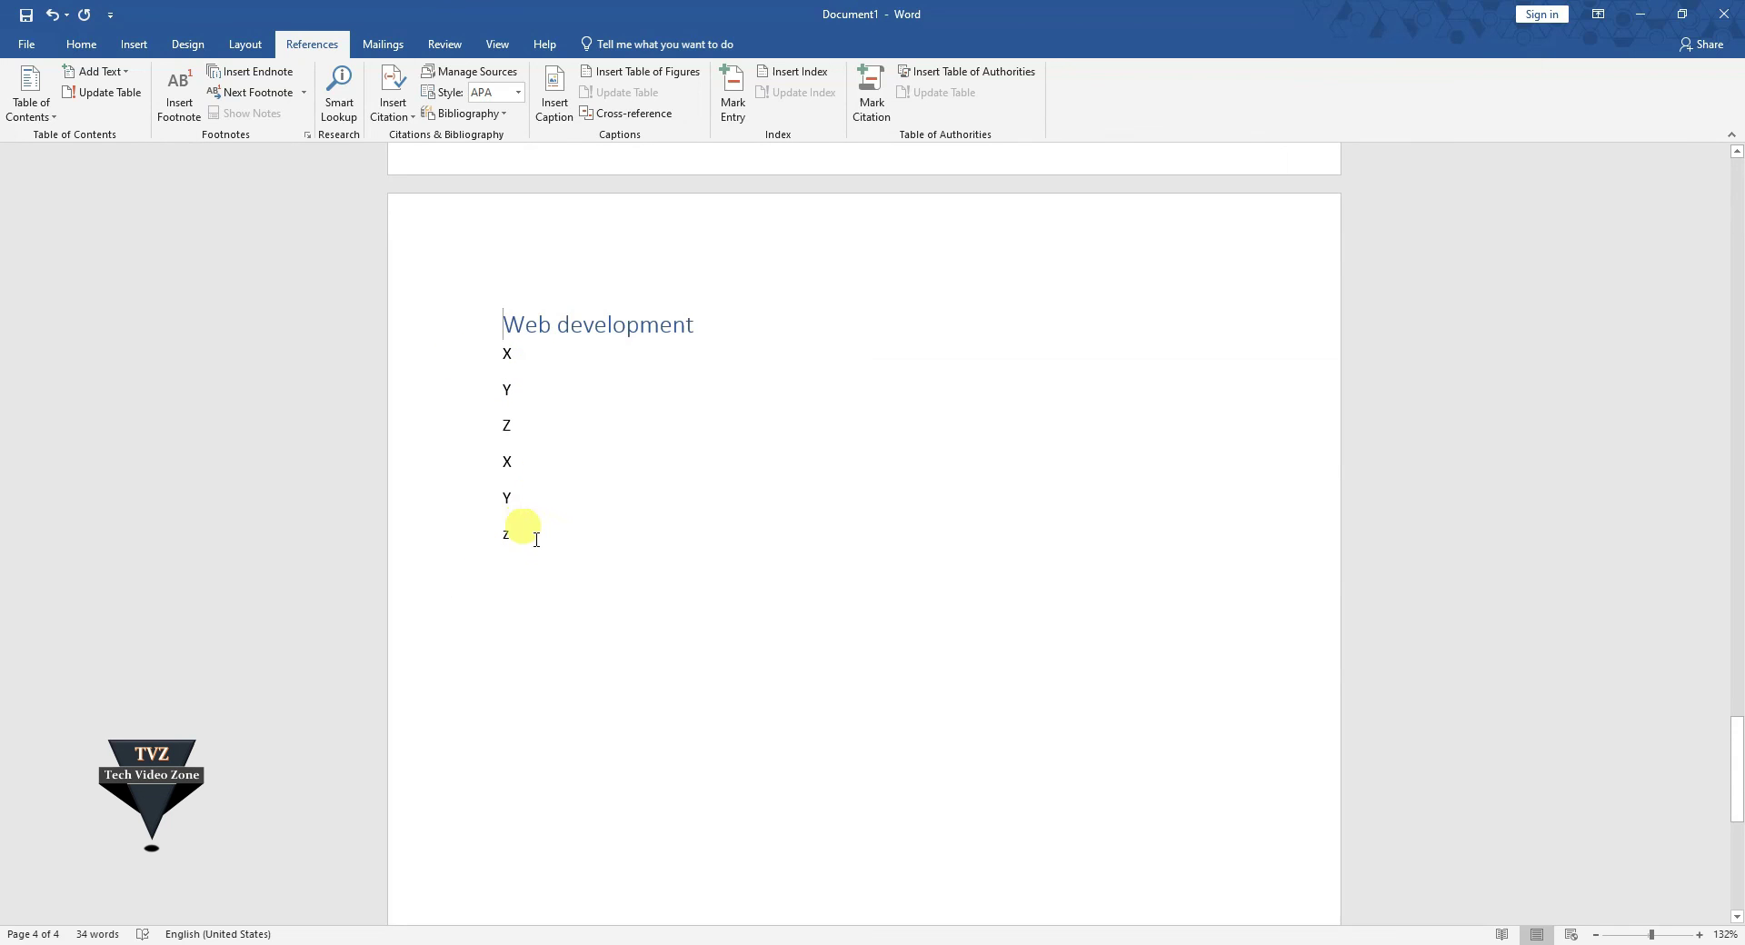
drag(1738, 745, 1736, 172)
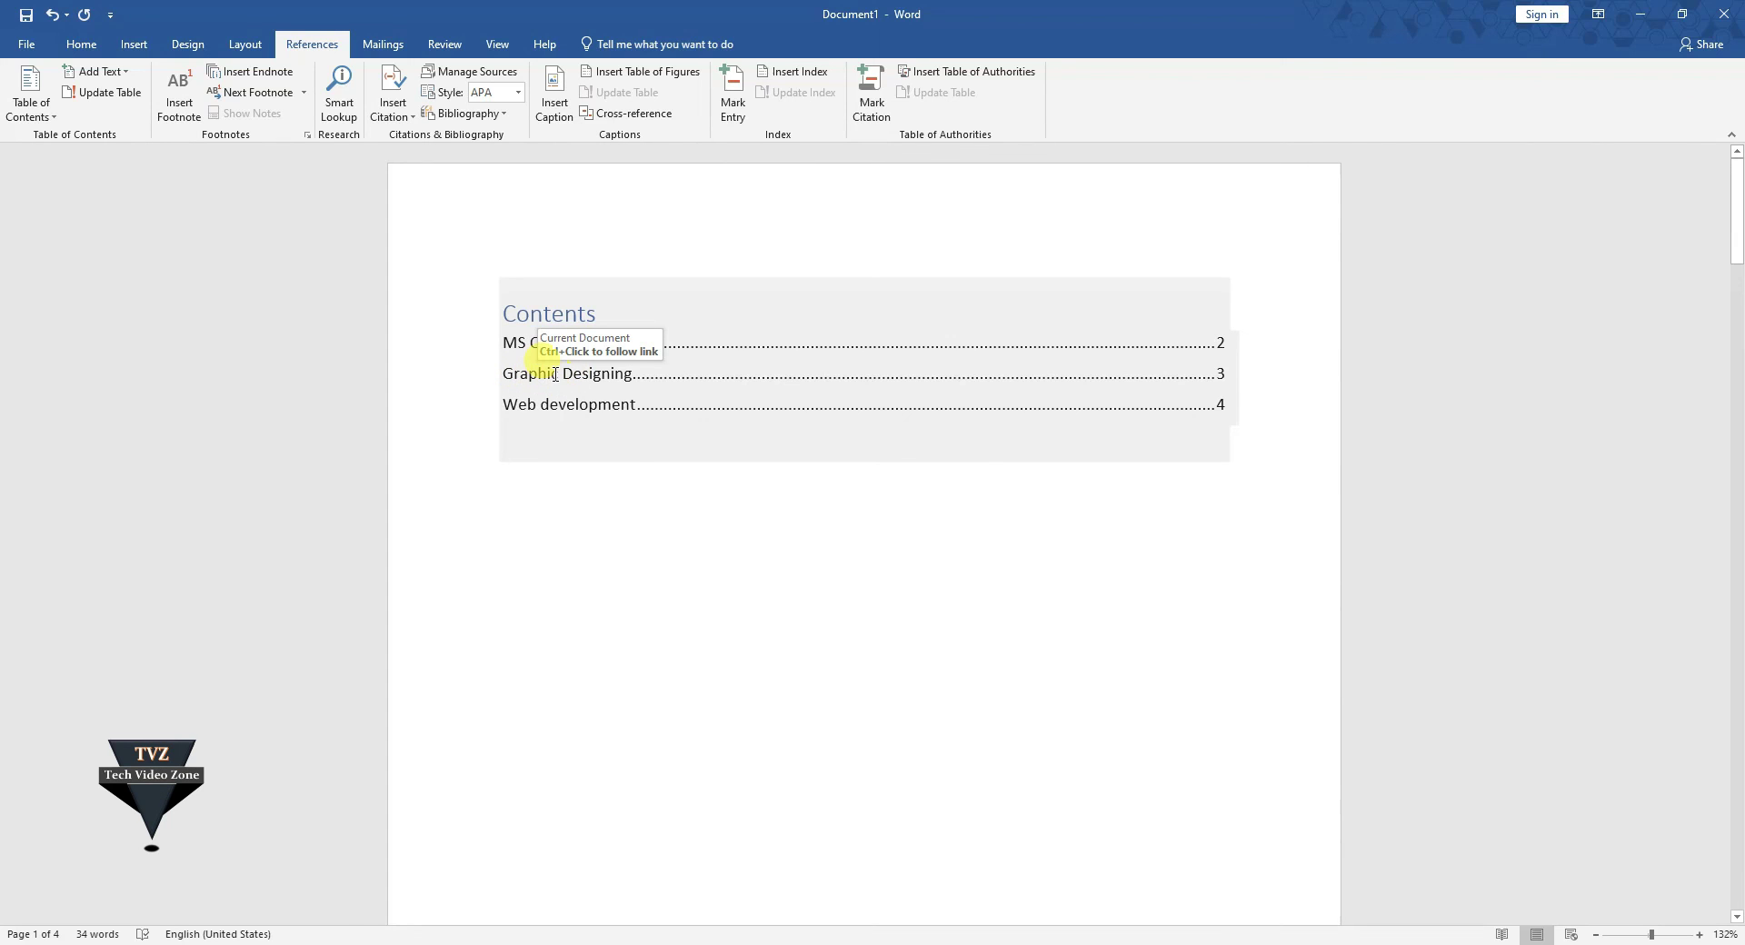
ctrl+click(551, 377)
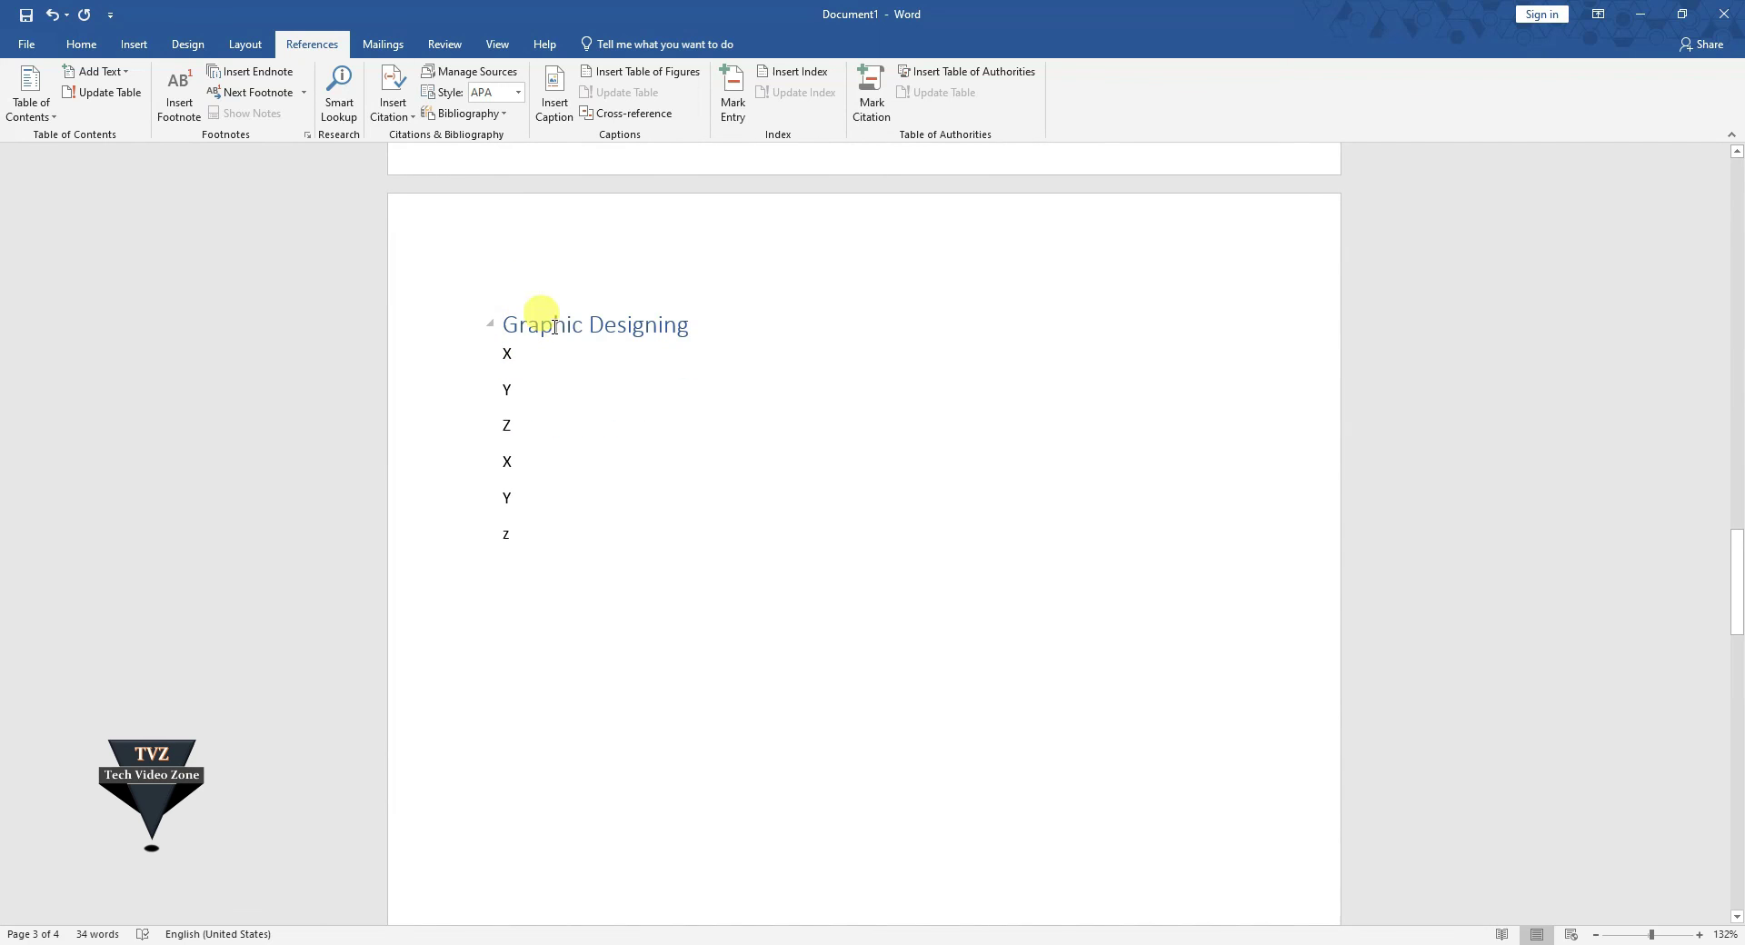
scroll(1272, 517, up, 5)
drag(1736, 483, 1735, 146)
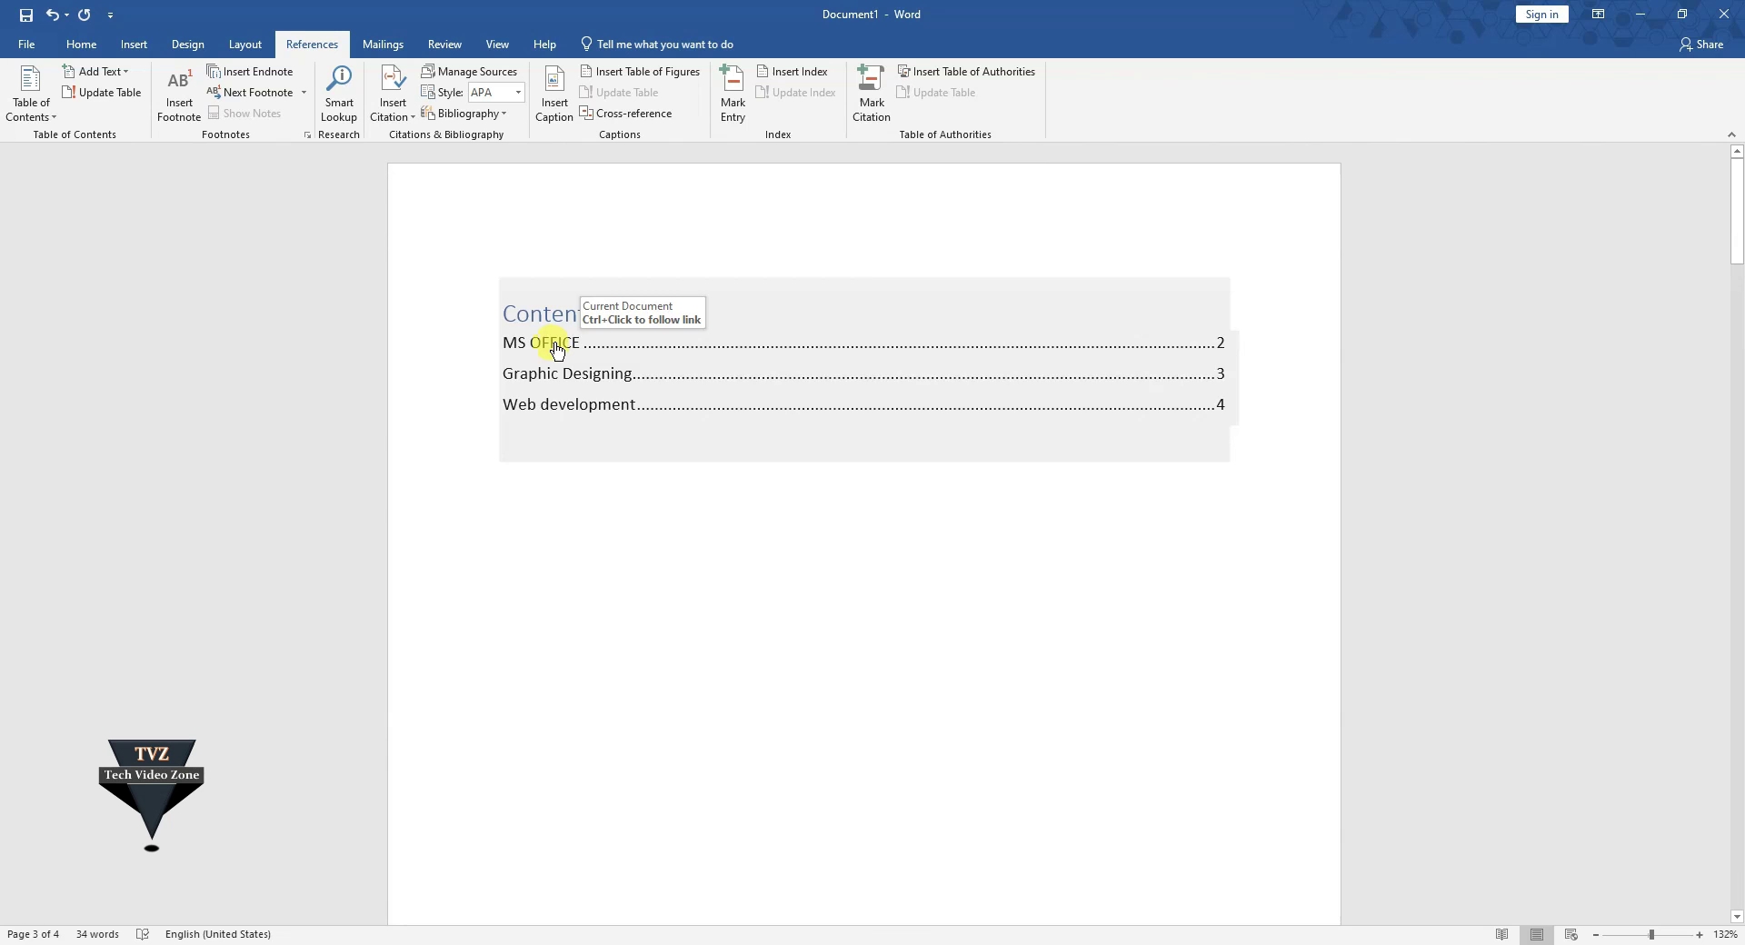
ctrl+click(557, 352)
click(501, 326)
key(ctrl+Return)
scroll(701, 498, up, 3)
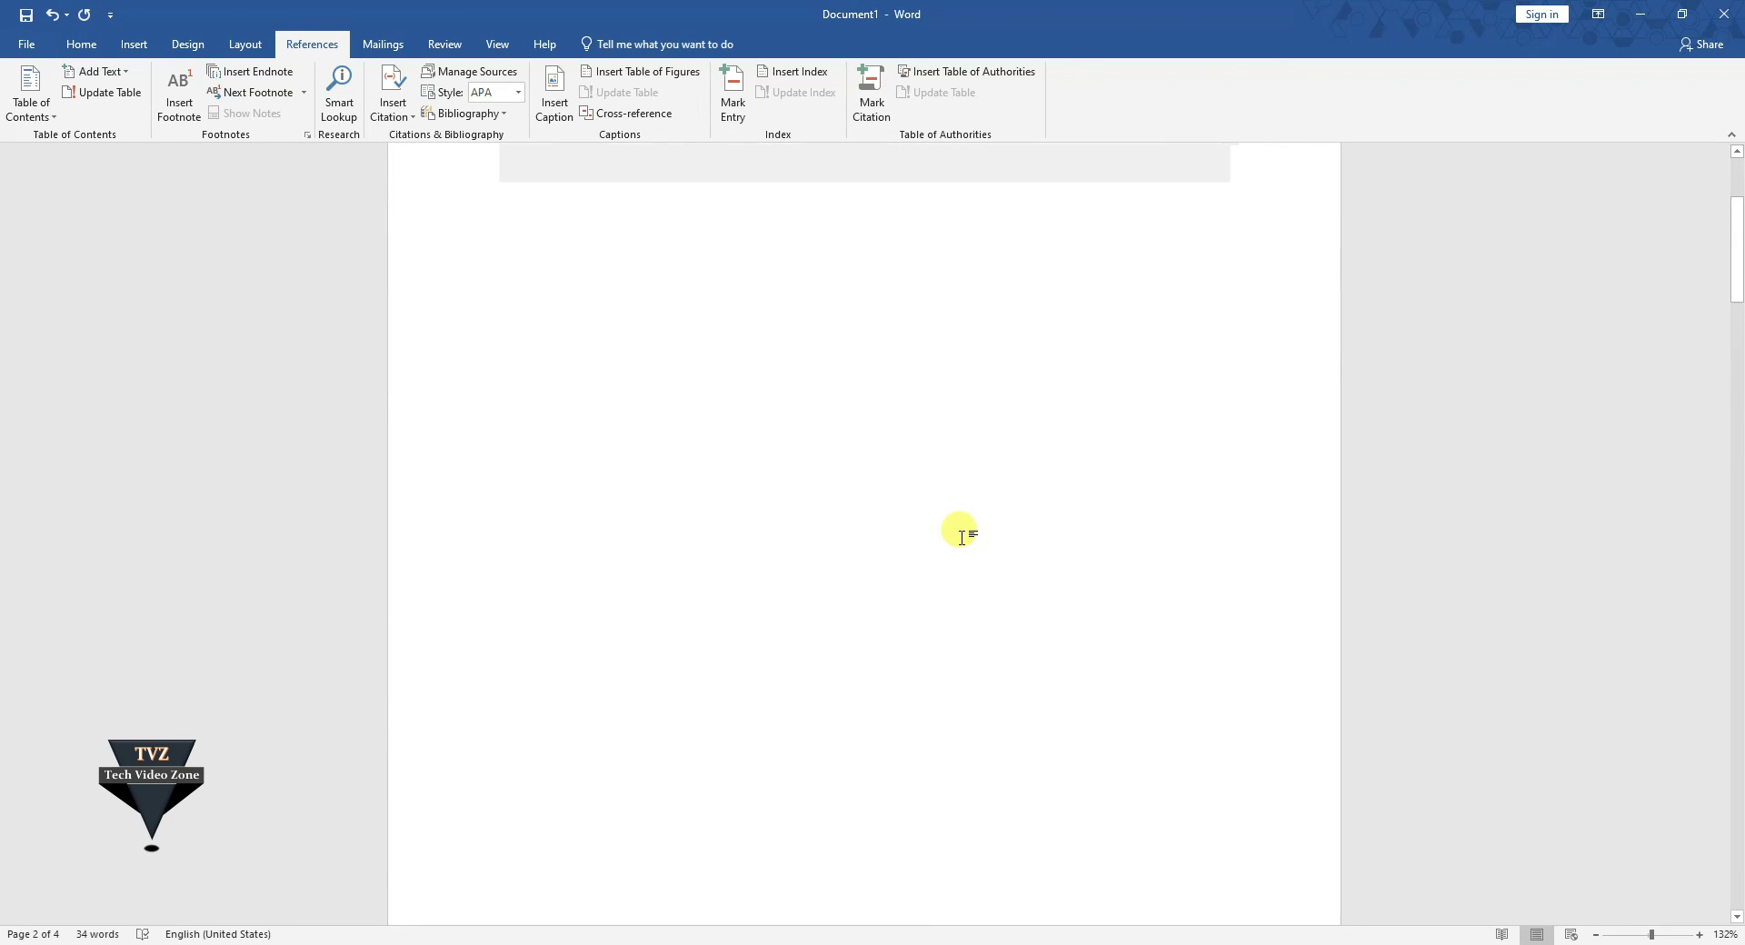
scroll(702, 498, up, 5)
scroll(954, 527, down, 8)
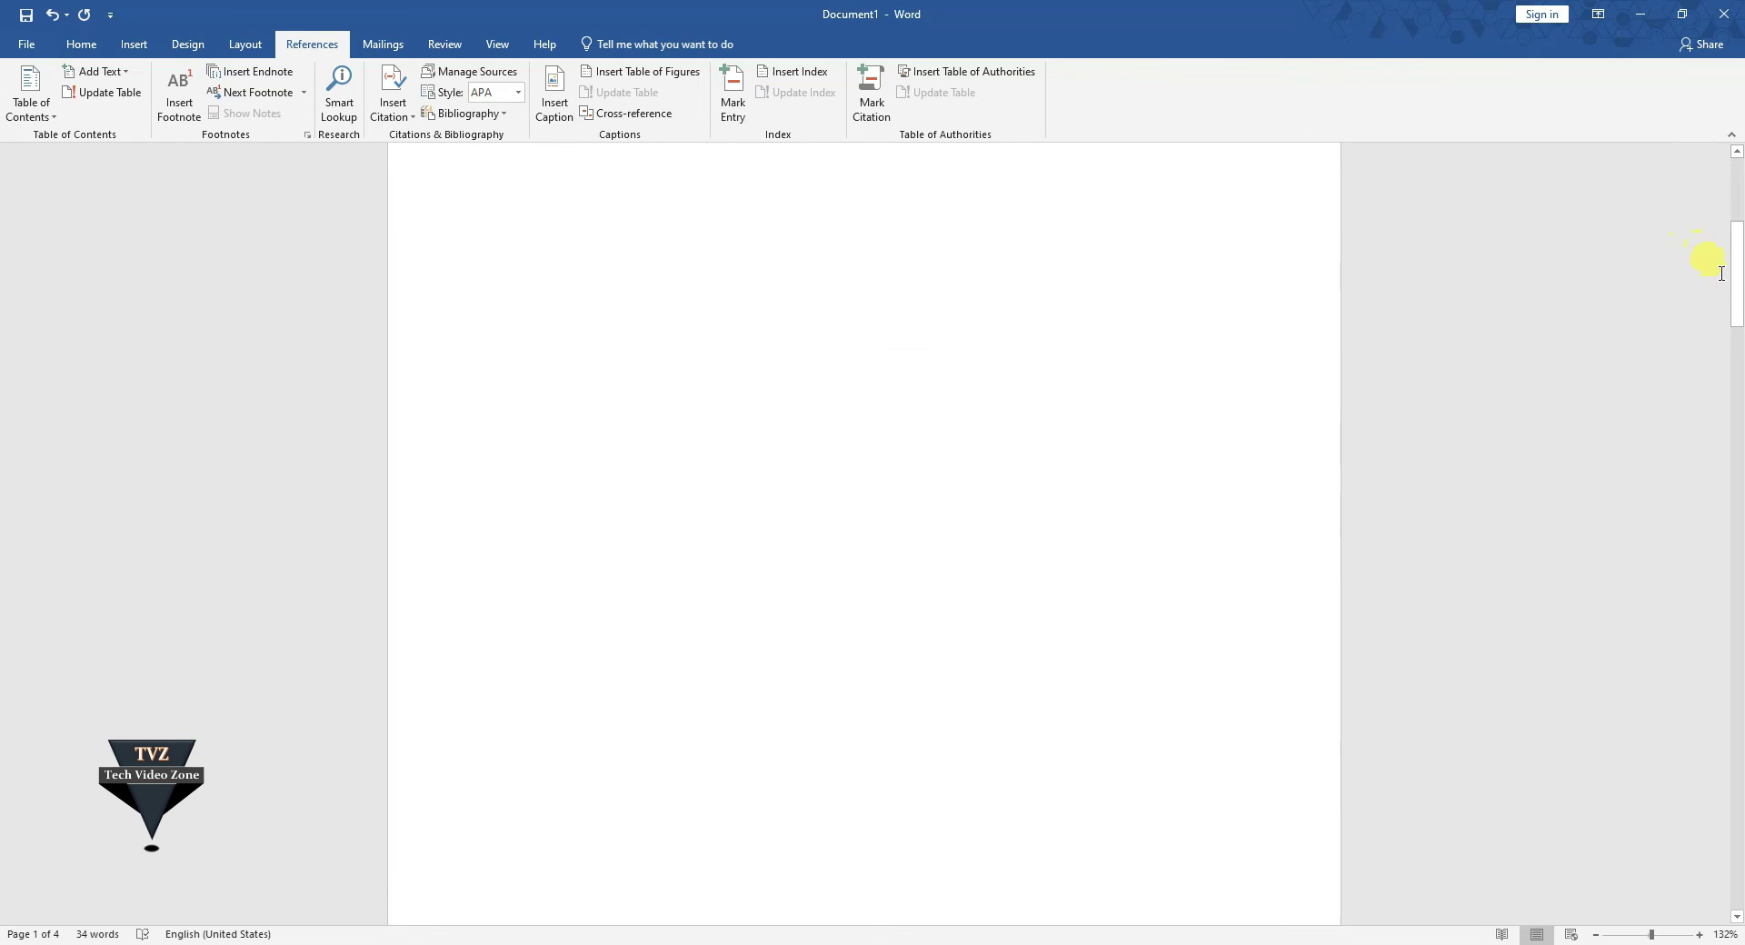
drag(1720, 273, 1721, 182)
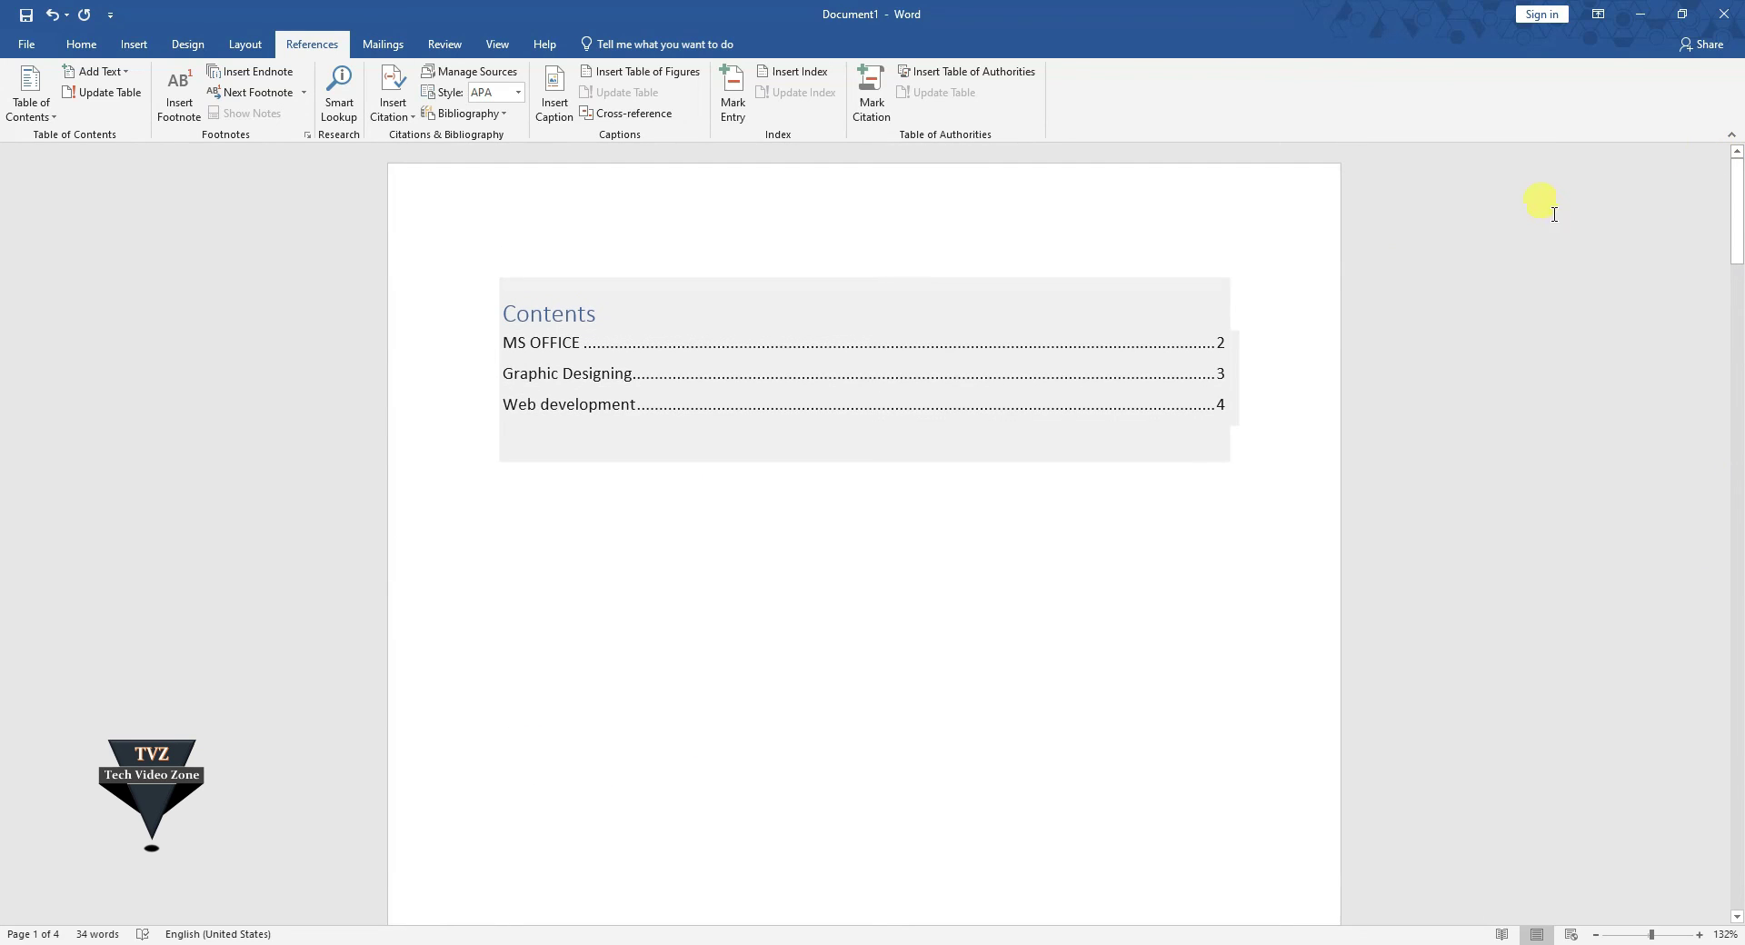
click(432, 442)
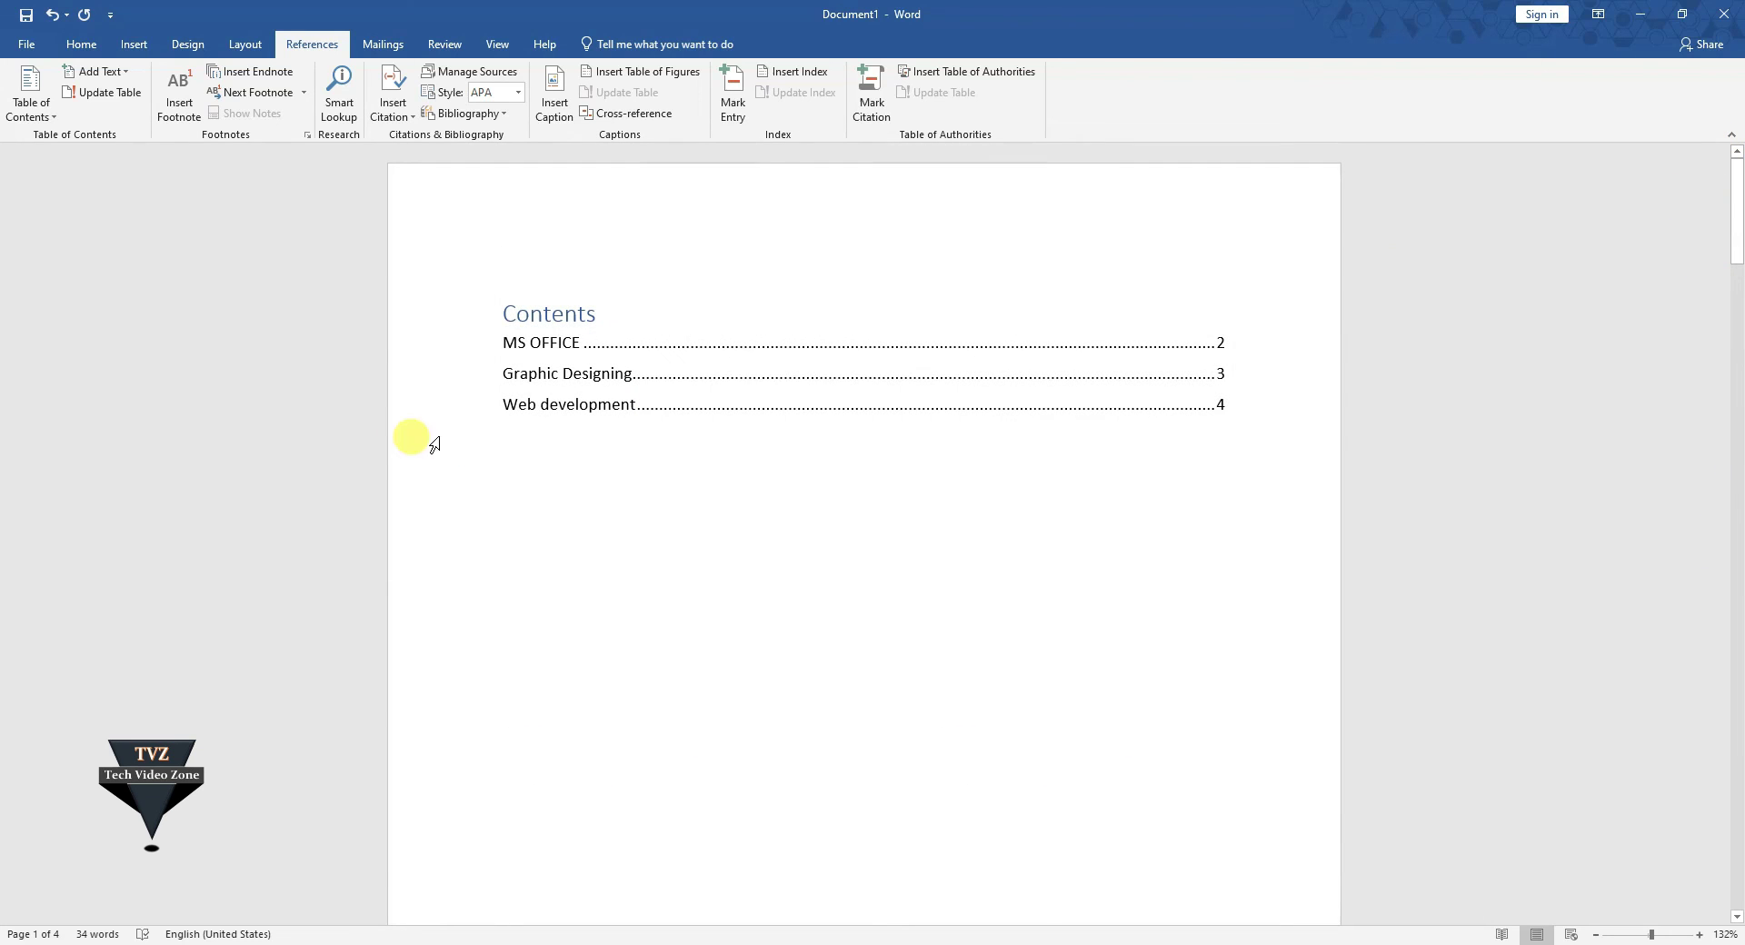
click(490, 286)
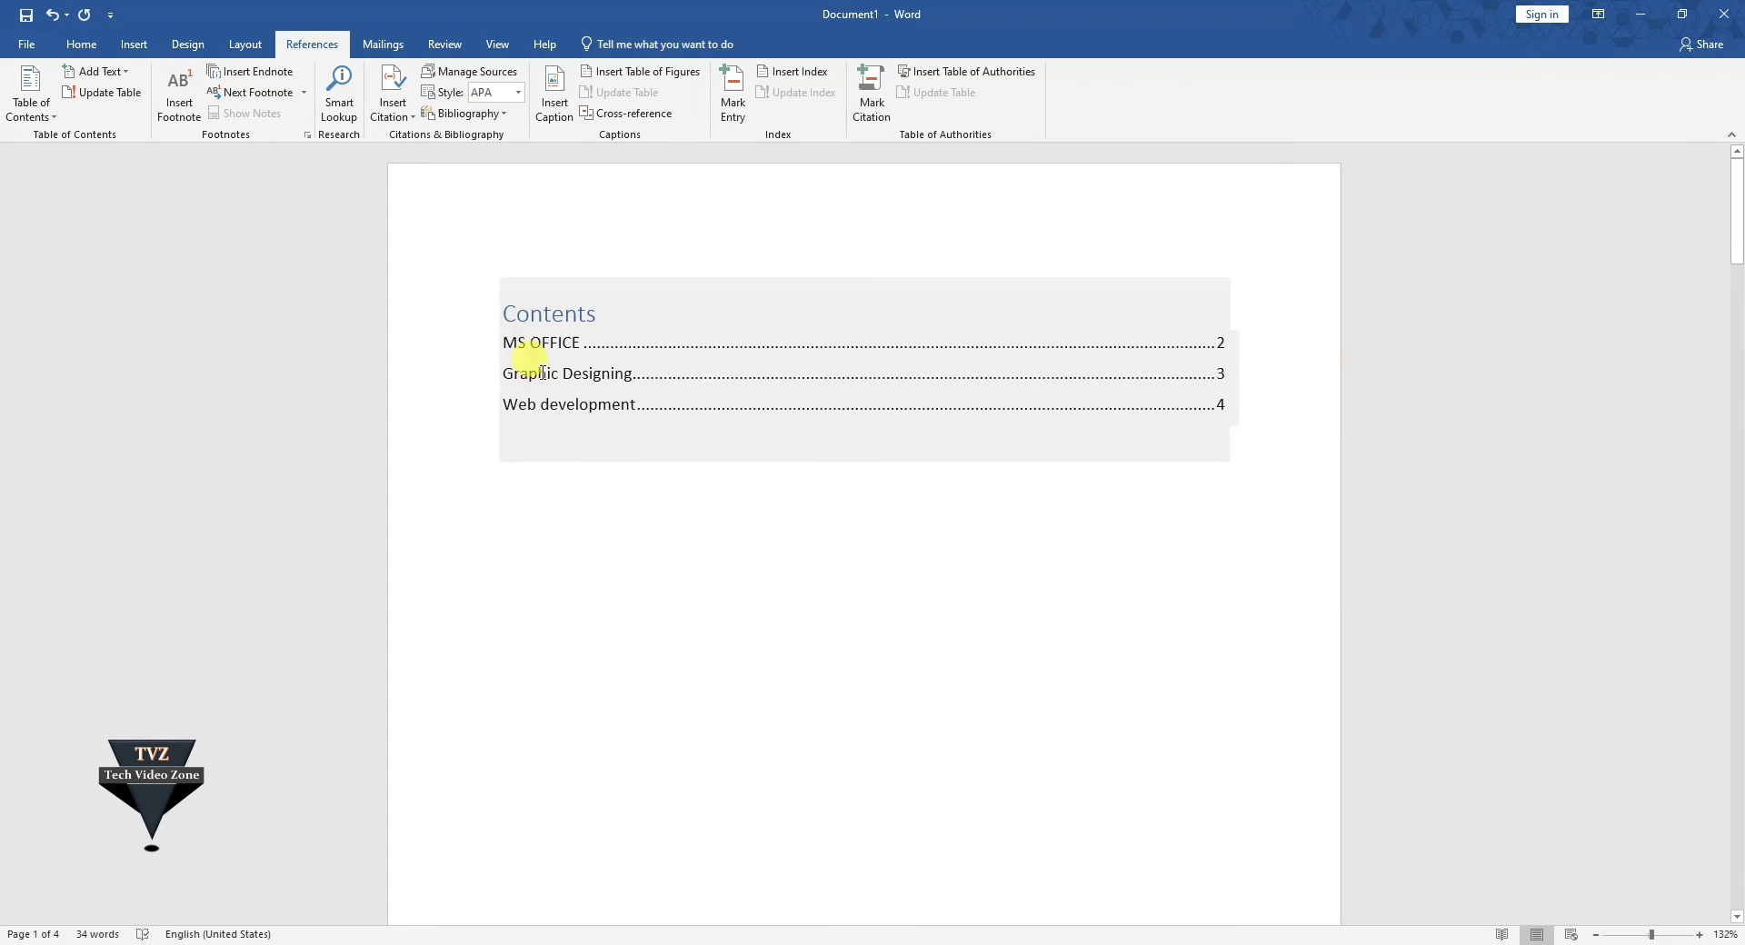
drag(1737, 233, 1717, 592)
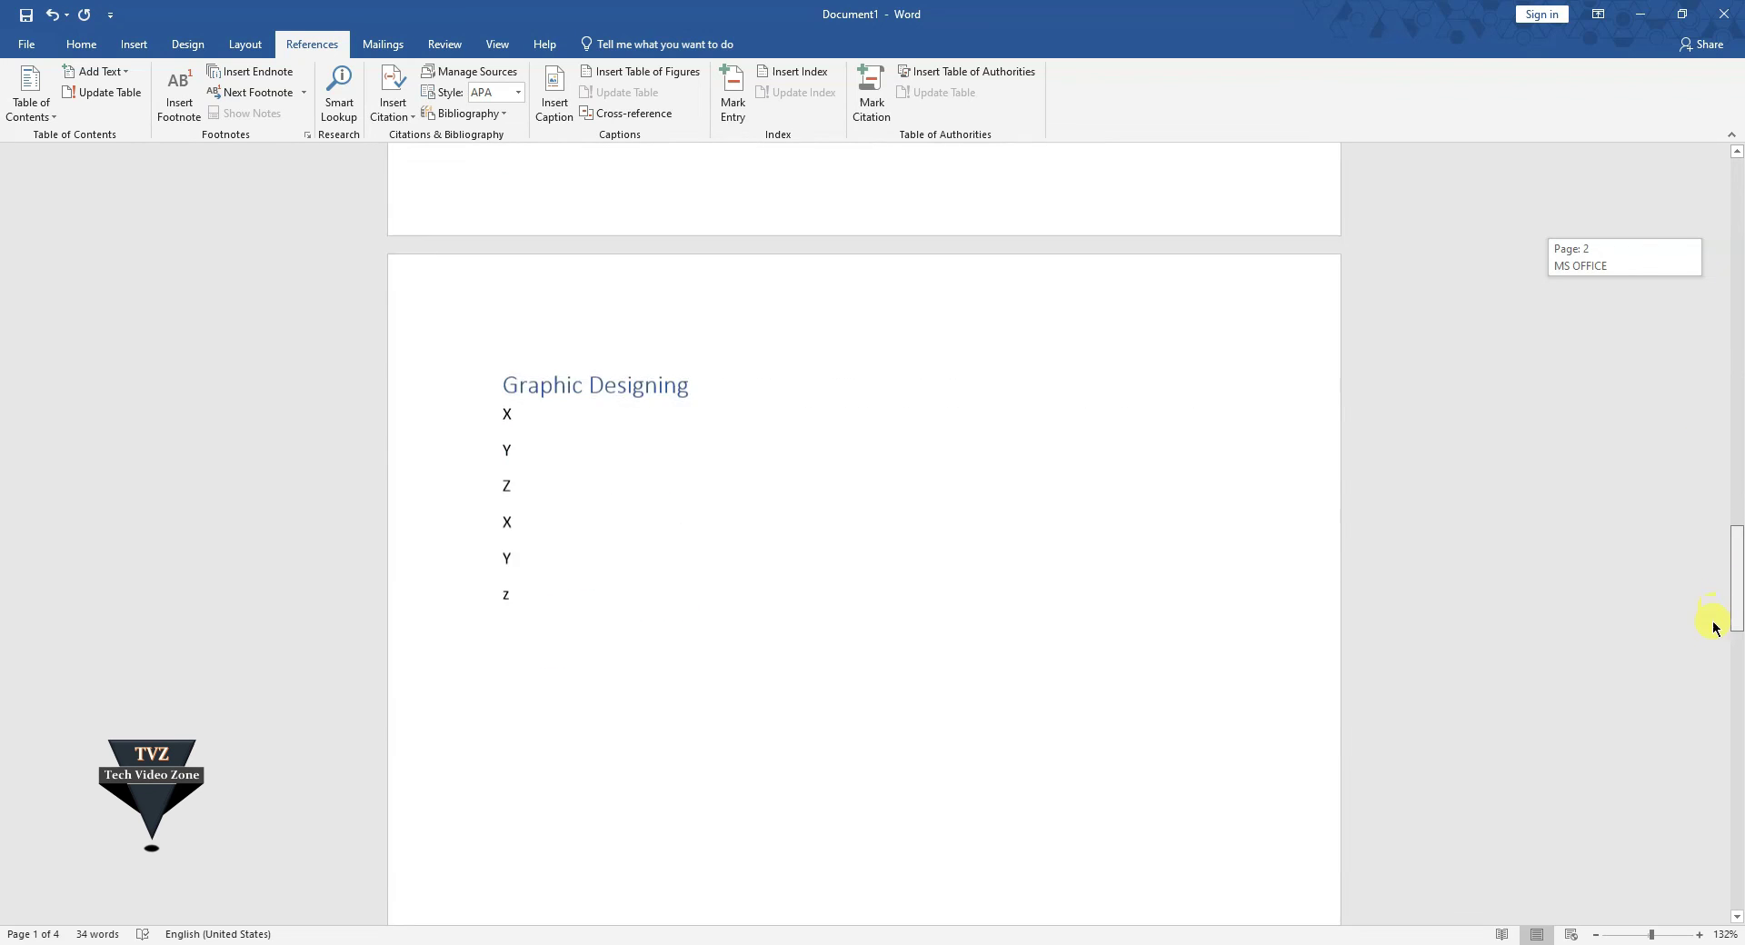
drag(1717, 592, 1736, 204)
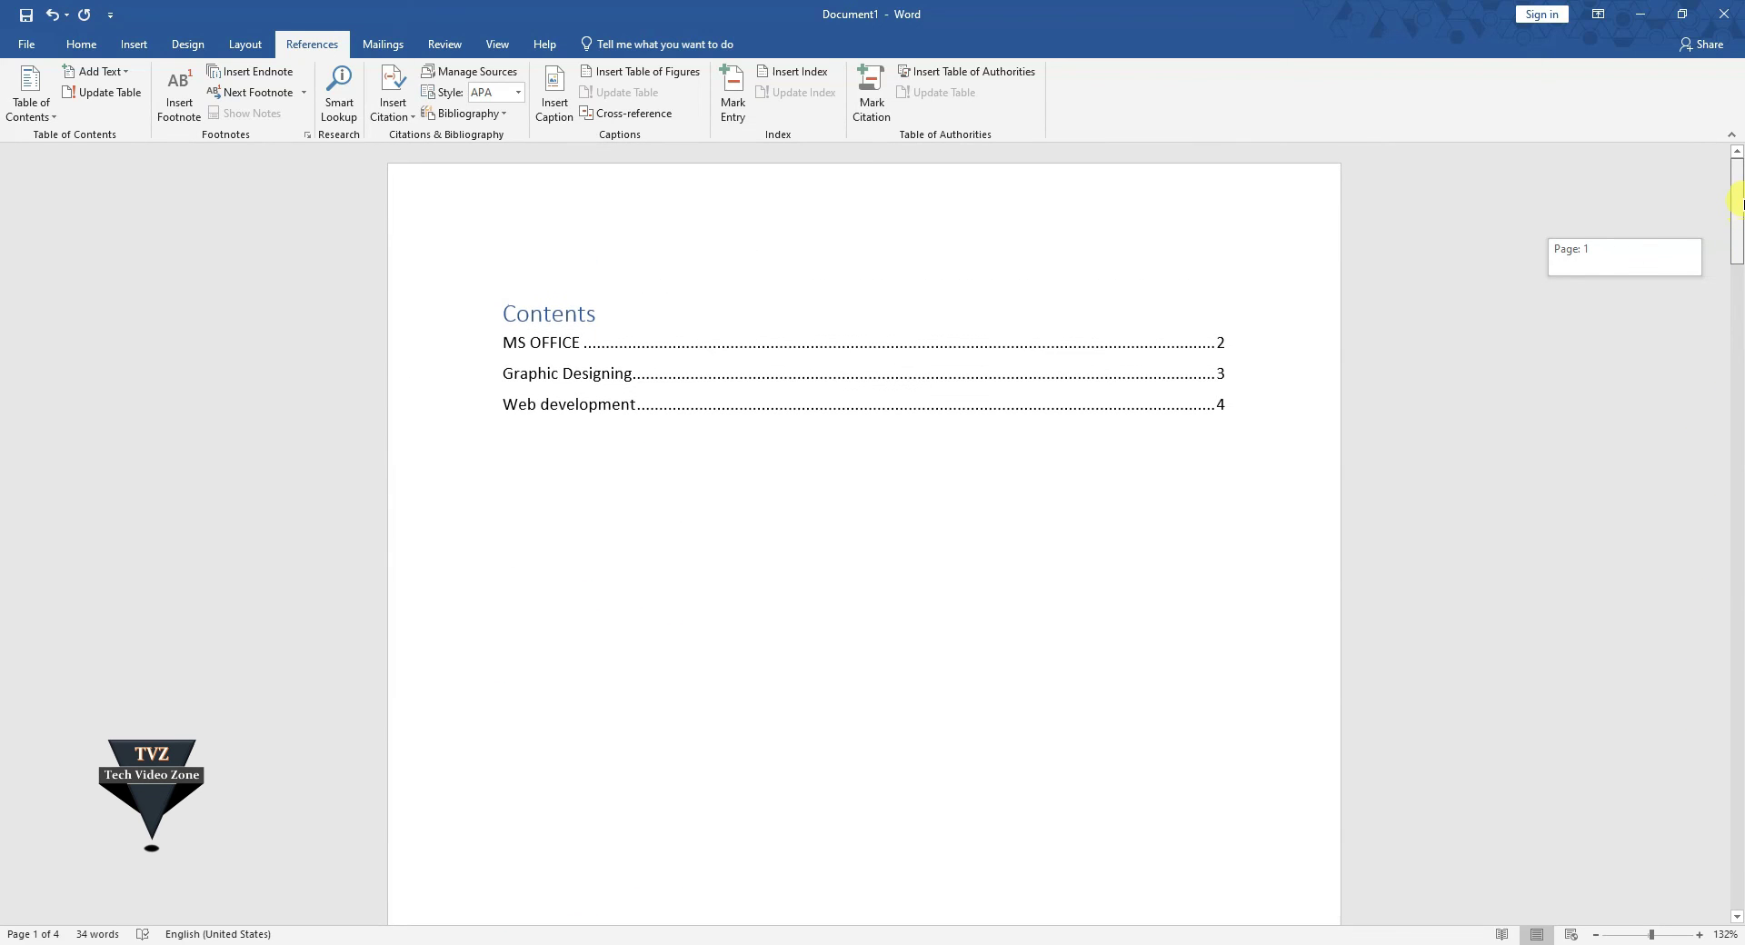